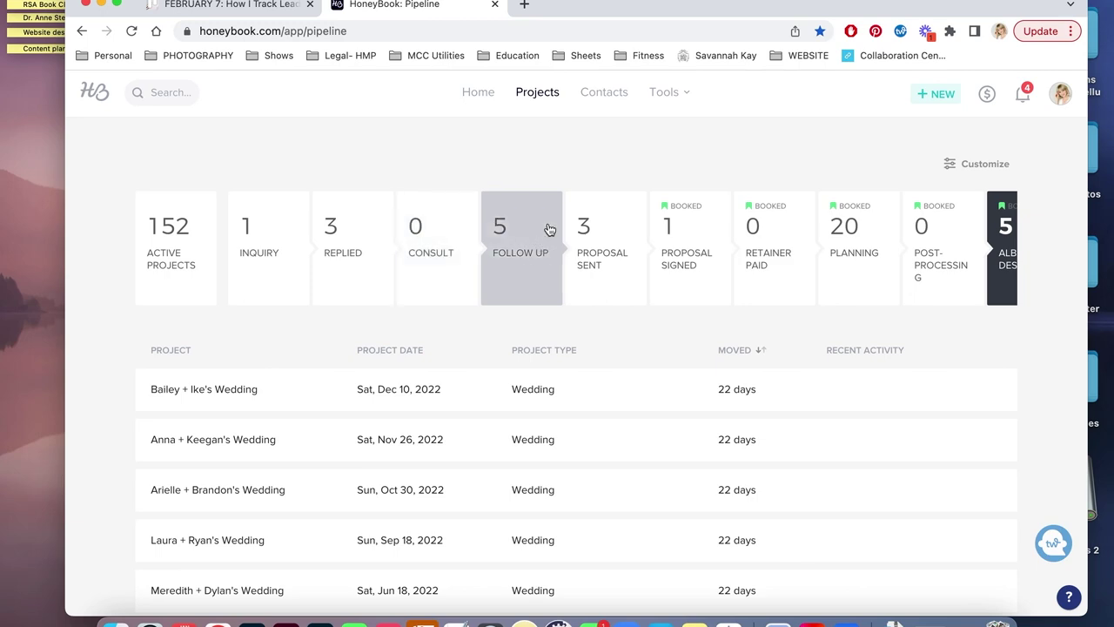
View the customization options for the pipeline stages and close them without making changes.
scroll(734, 291, "right", 5)
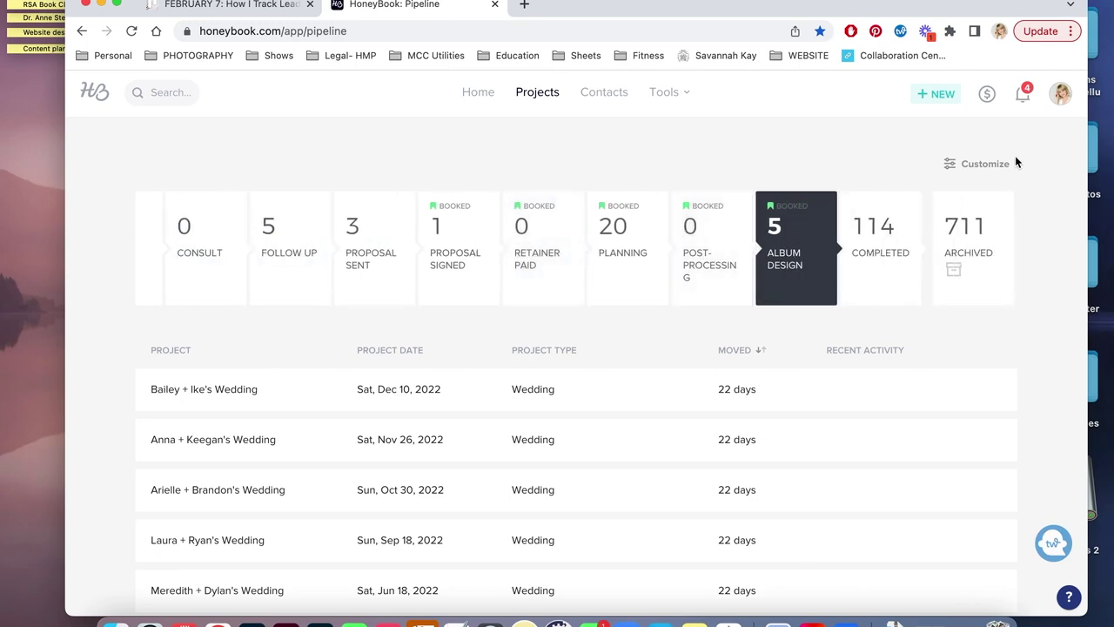
left_click(972, 165)
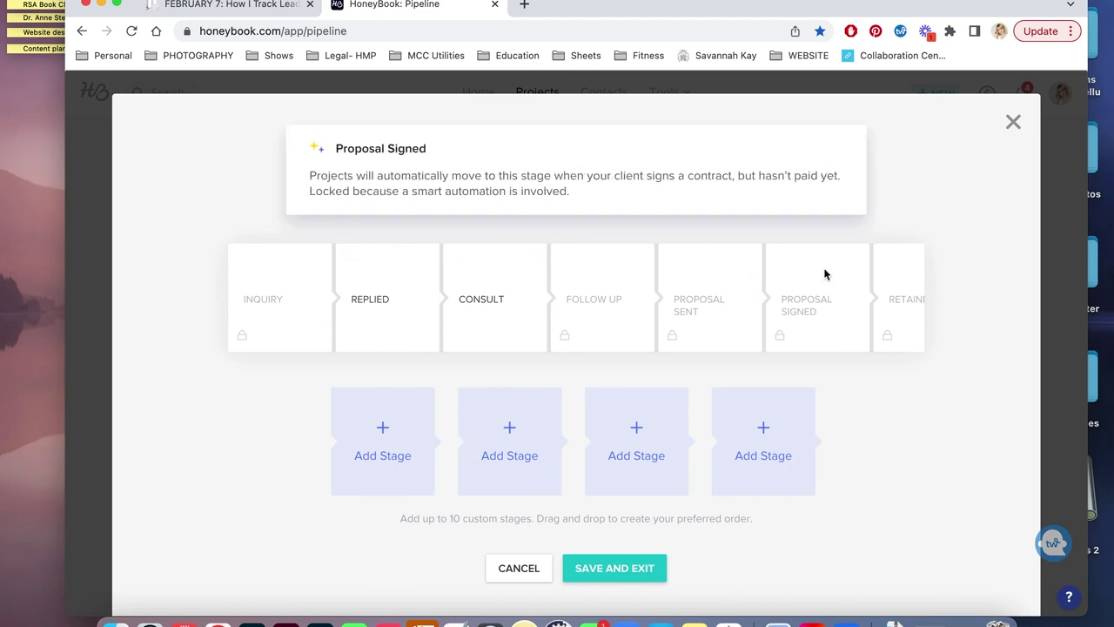
left_click(1011, 124)
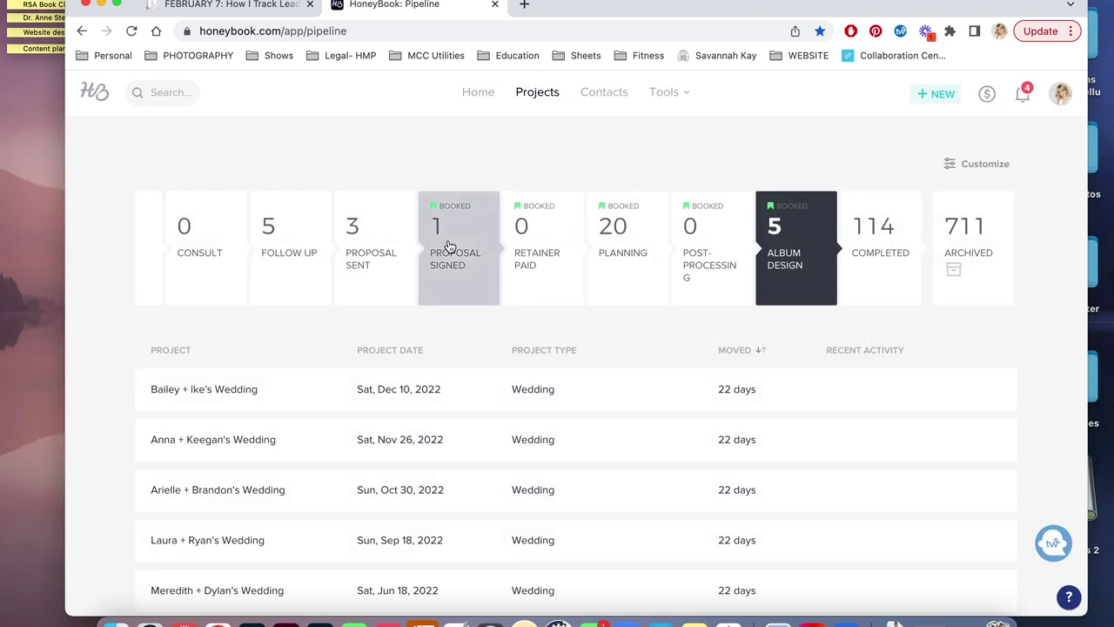
Look over the pipeline stages from Active Projects to Archived and list the projects in the Inquiry stage.
scroll(449, 248, "left", 3)
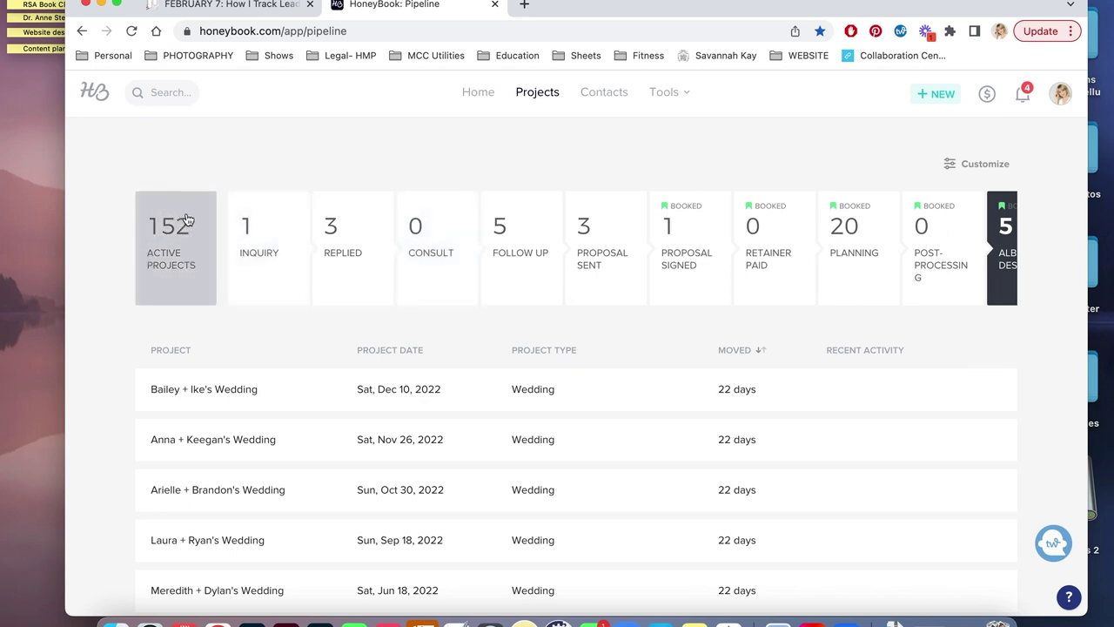
scroll(470, 276, "right", 3)
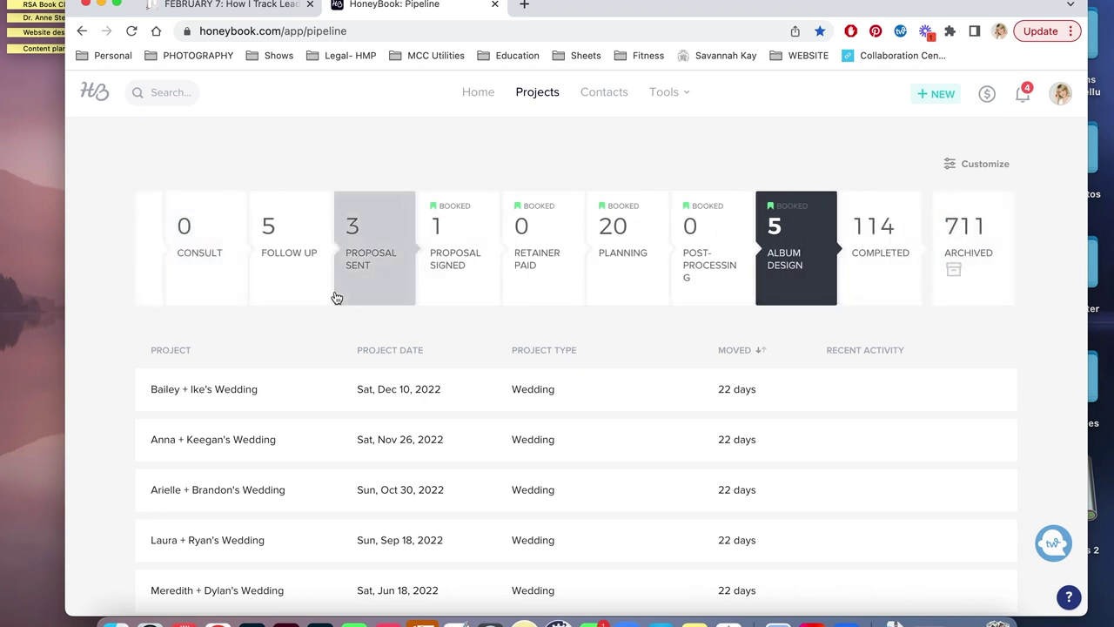
left_click(876, 235)
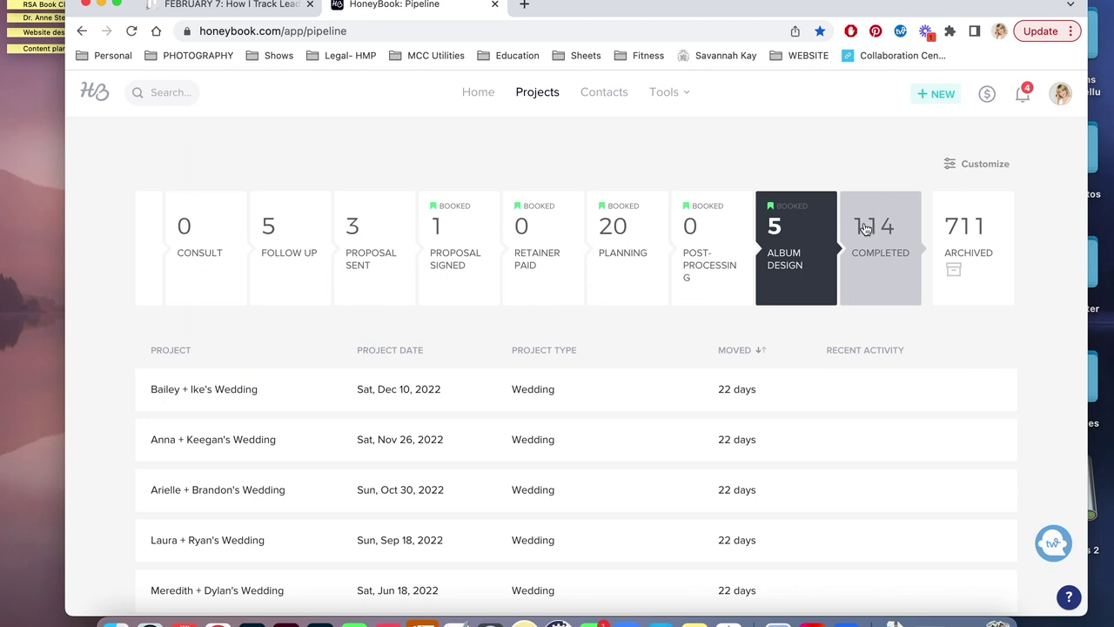
scroll(639, 265, "left", 4)
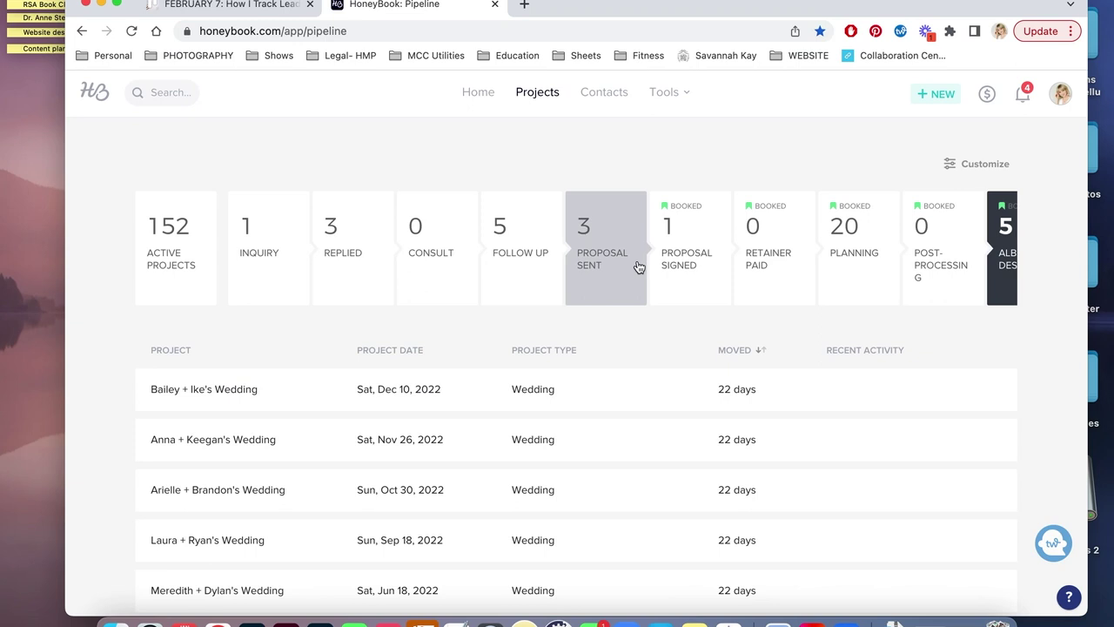
scroll(639, 265, "right", 4)
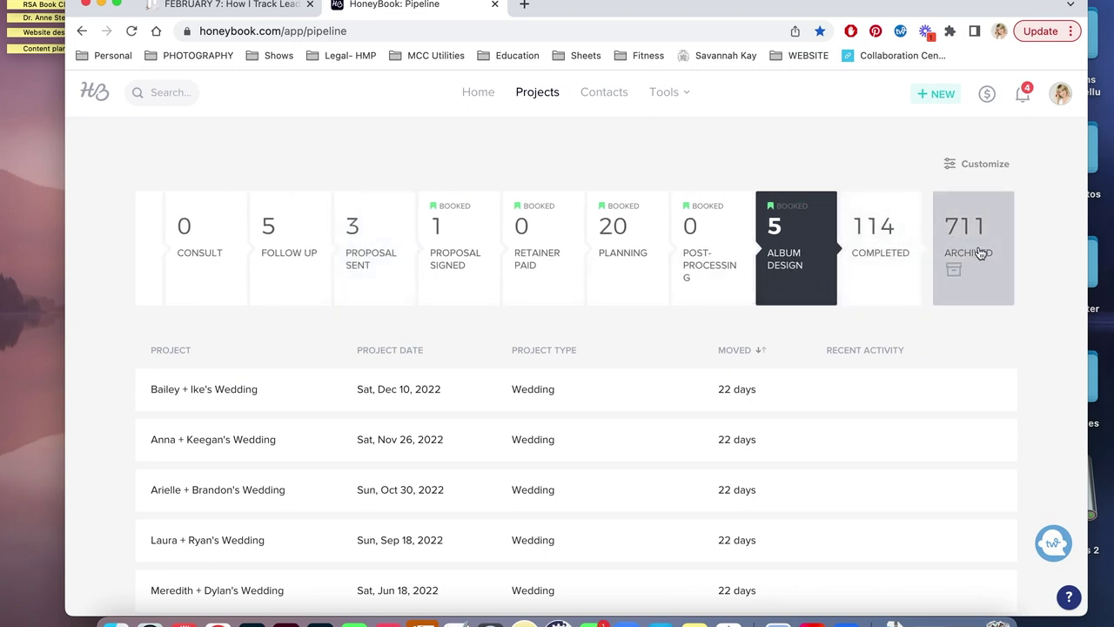
scroll(596, 259, "left", 4)
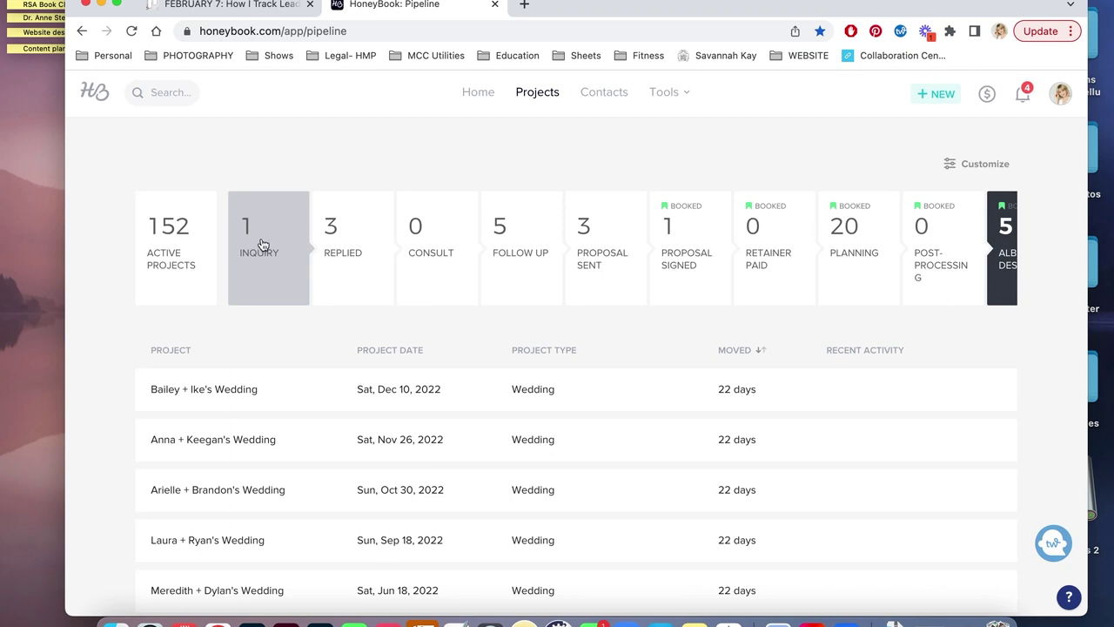
left_click(262, 245)
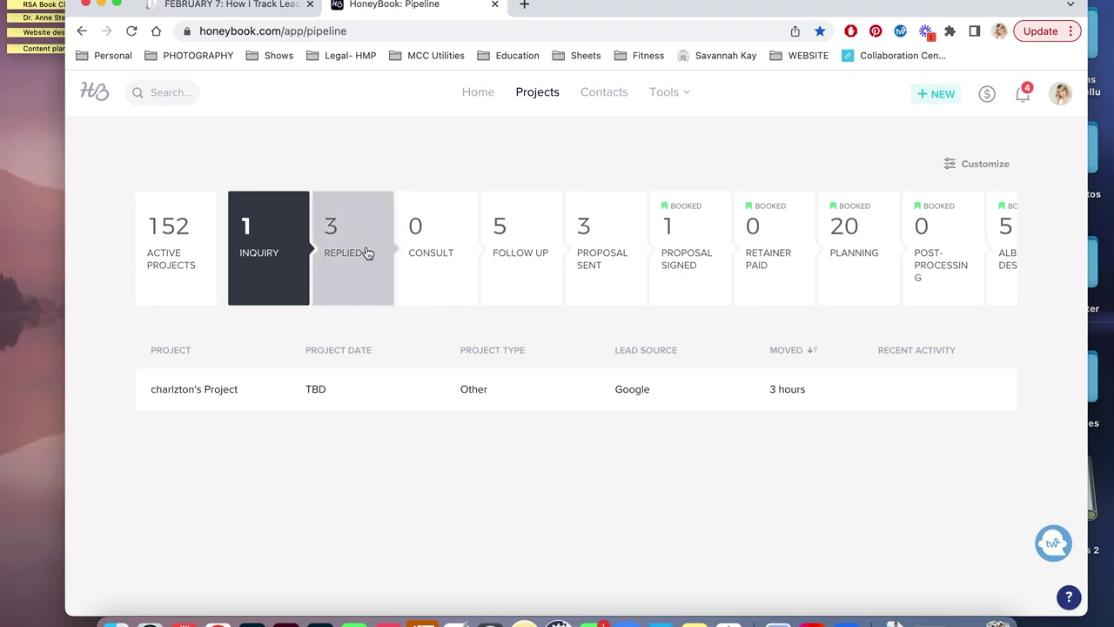
In the Replied stage, select the April newborn session, view the stages available for a bulk move, and clear the selection.
left_click(343, 237)
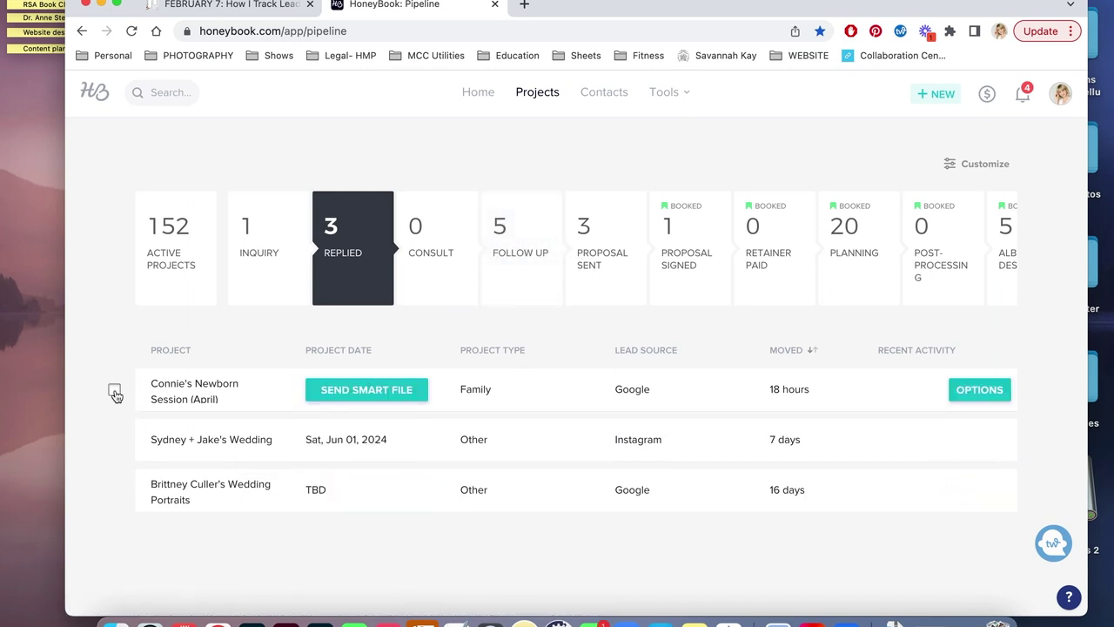
left_click(114, 389)
left_click(236, 348)
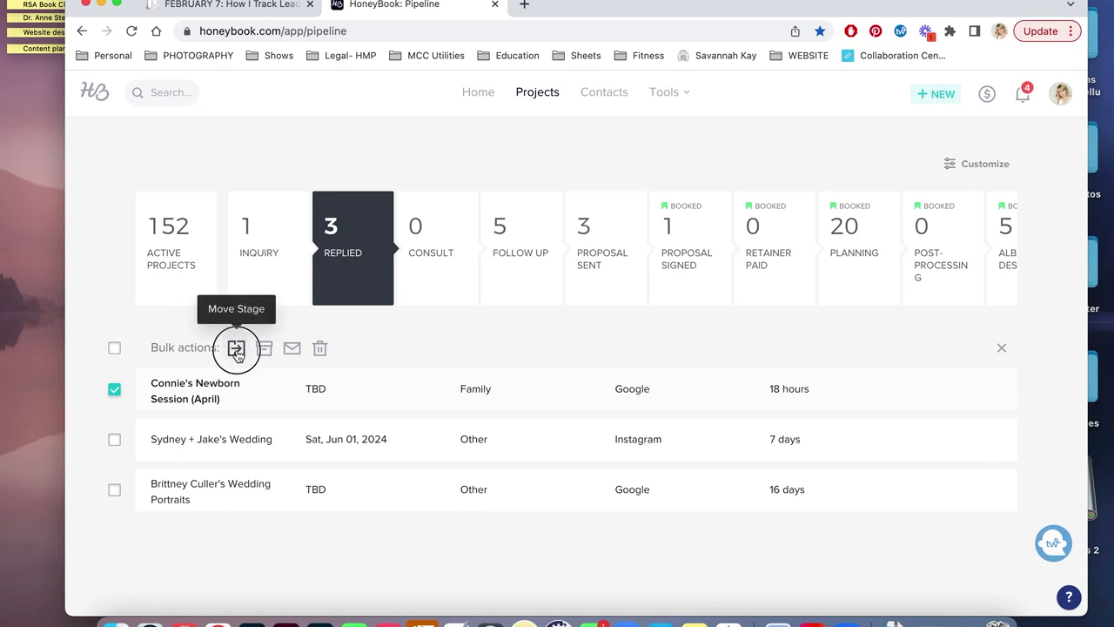
left_click(397, 434)
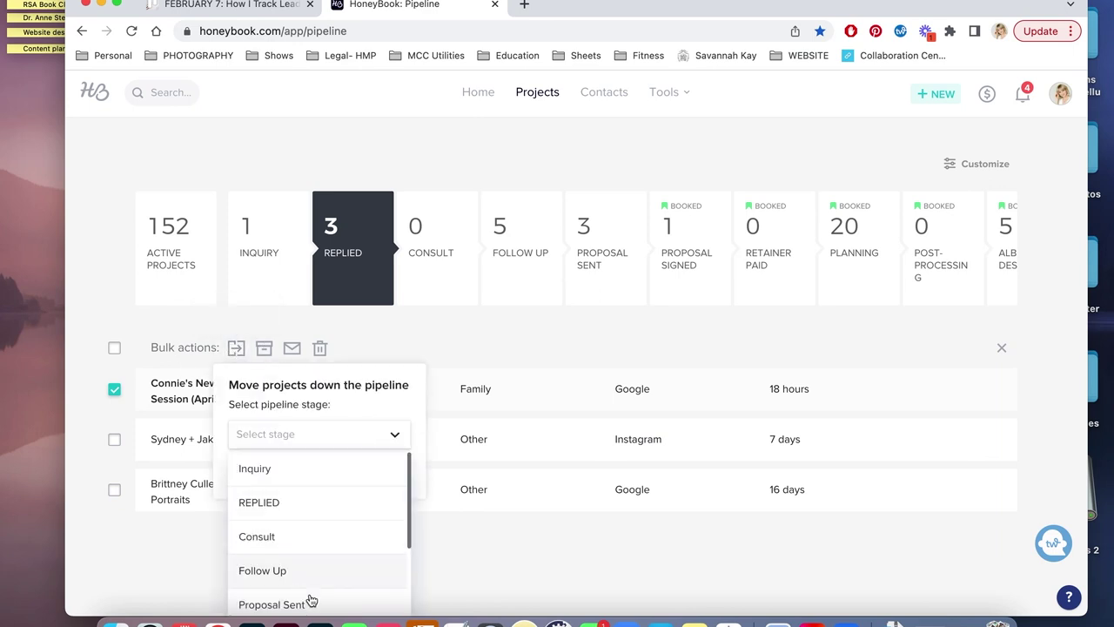
scroll(331, 478, "down", 3)
scroll(331, 477, "up", 3)
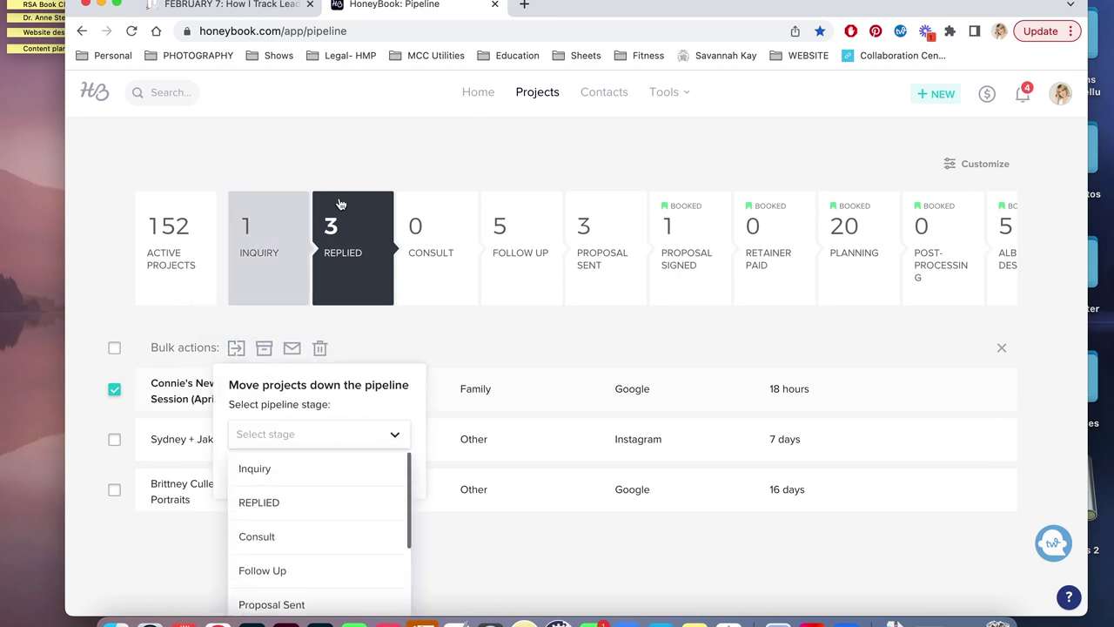
left_click(464, 342)
left_click(114, 389)
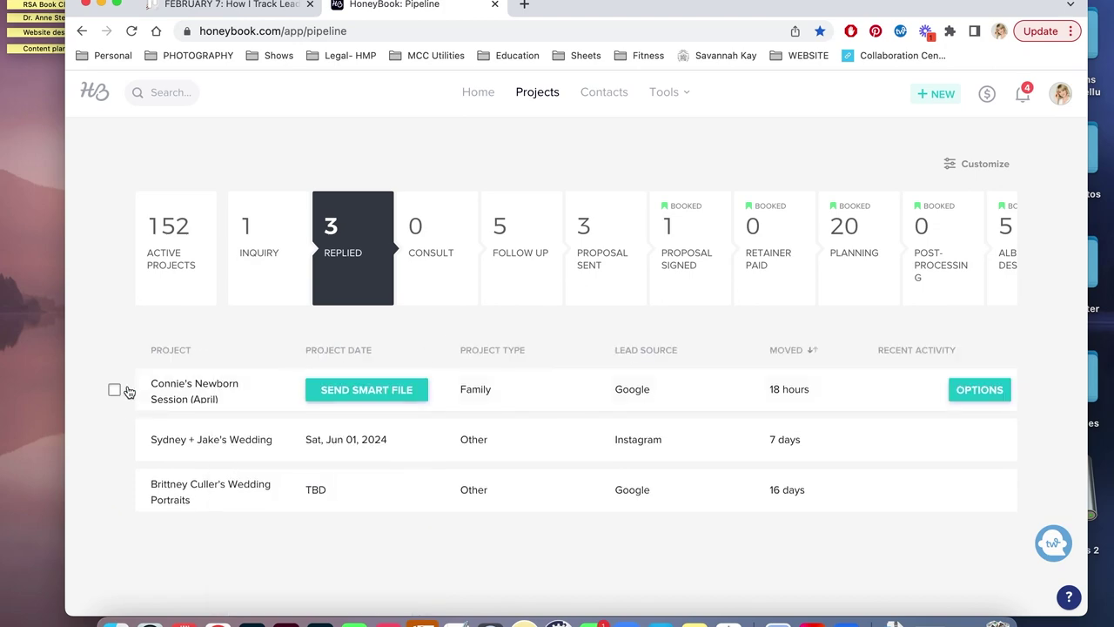
Open the April newborn session project, view its available stage options, and return to the projects pipeline.
left_click(188, 404)
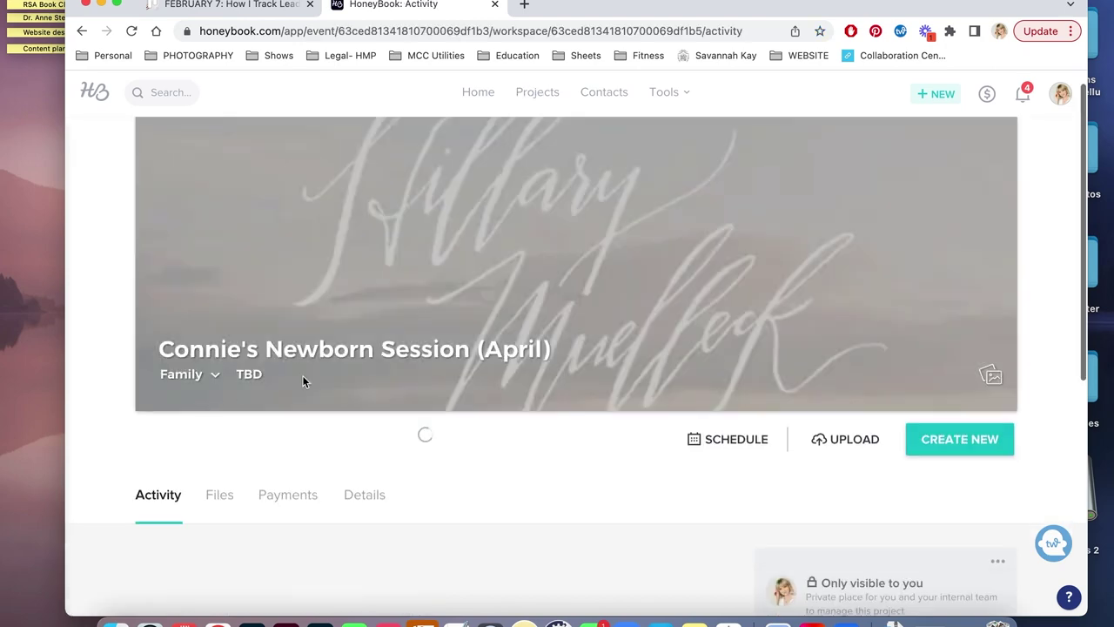
scroll(586, 423, "down", 3)
scroll(586, 429, "down", 2)
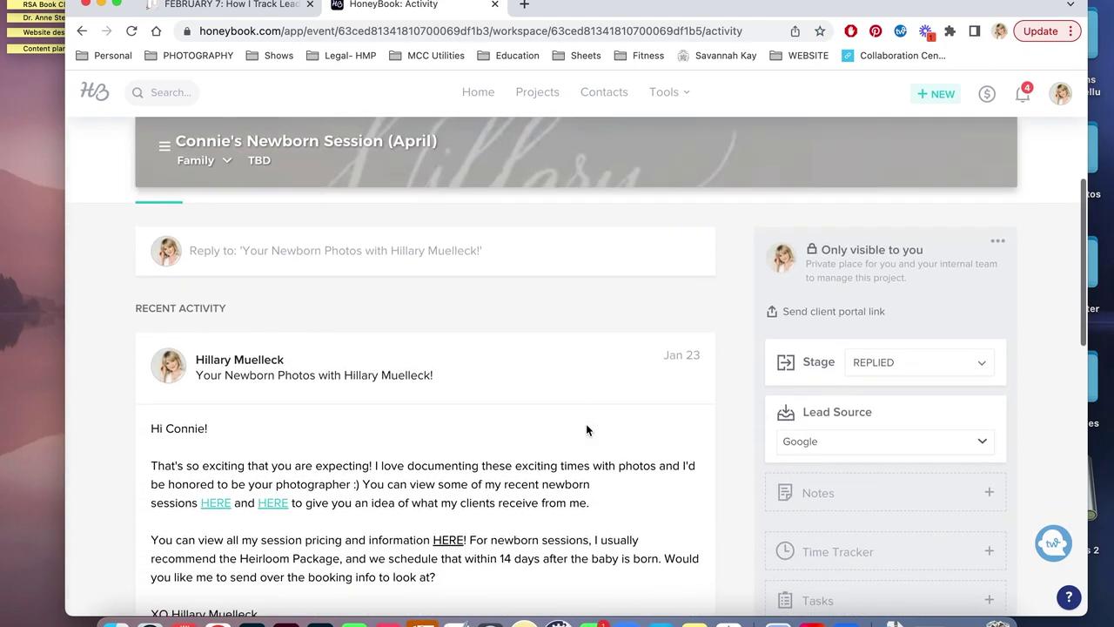
left_click(983, 364)
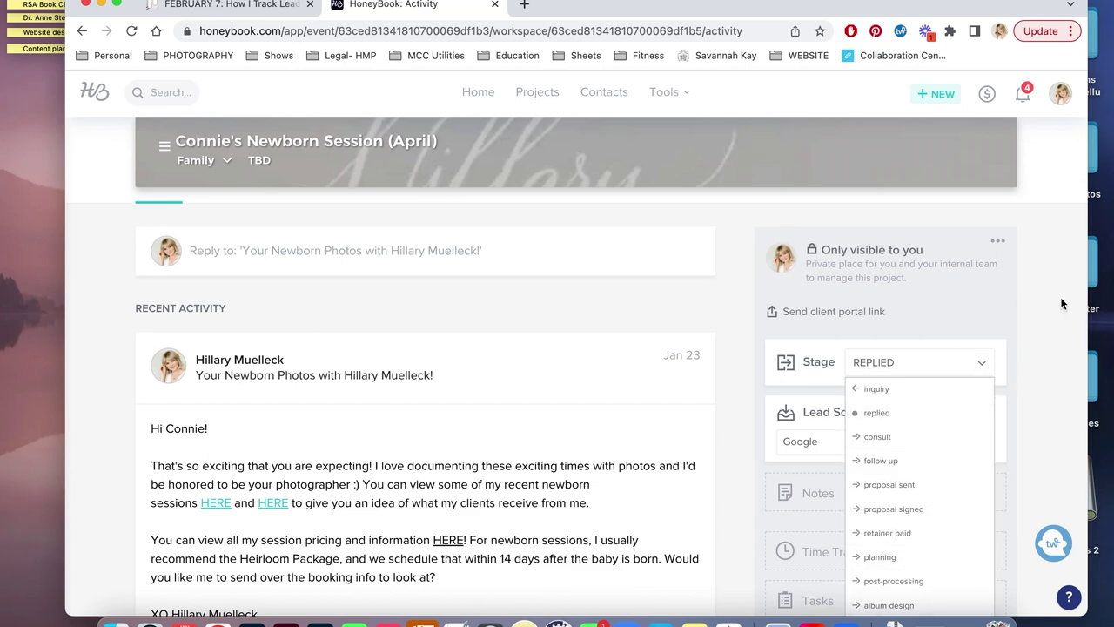
left_click(512, 444)
scroll(505, 446, "up", 5)
left_click(535, 93)
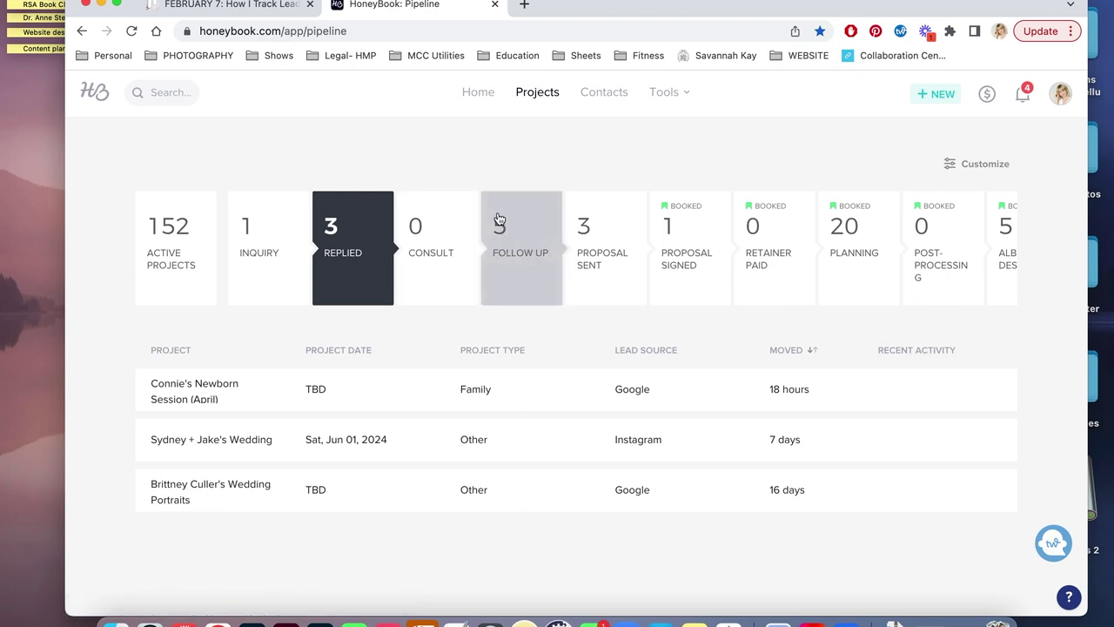
List the projects in the Follow Up stage and select all of them.
left_click(520, 263)
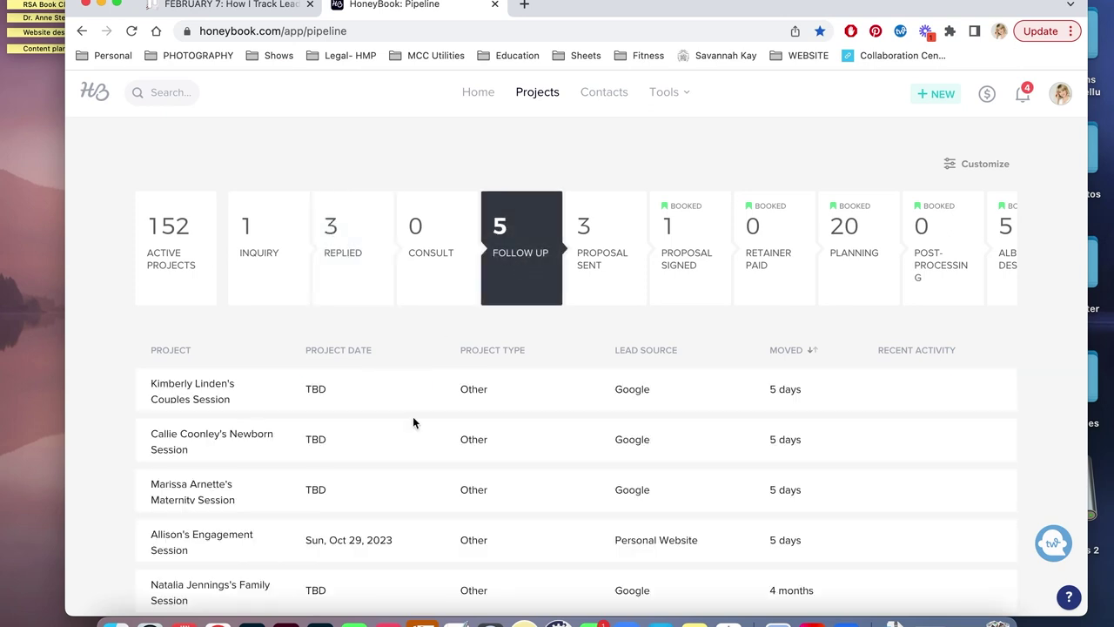
scroll(413, 416, "down", 1)
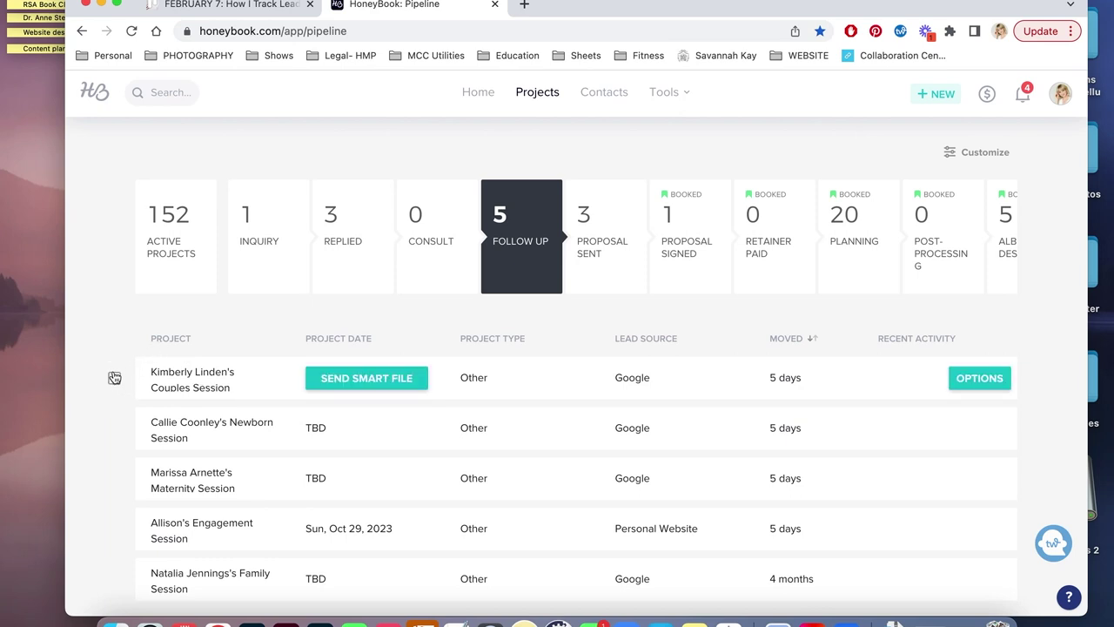
left_click(114, 378)
left_click(114, 337)
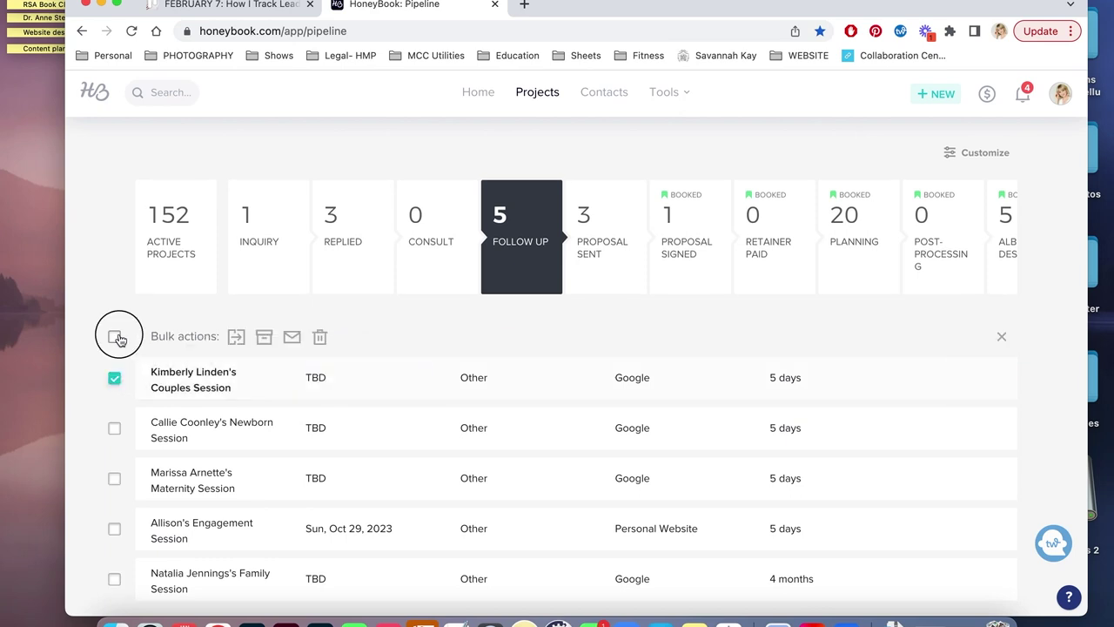
Review the archive reasons offered for the selected Follow Up projects, close them without archiving, and deselect all projects.
left_click(236, 338)
left_click(264, 337)
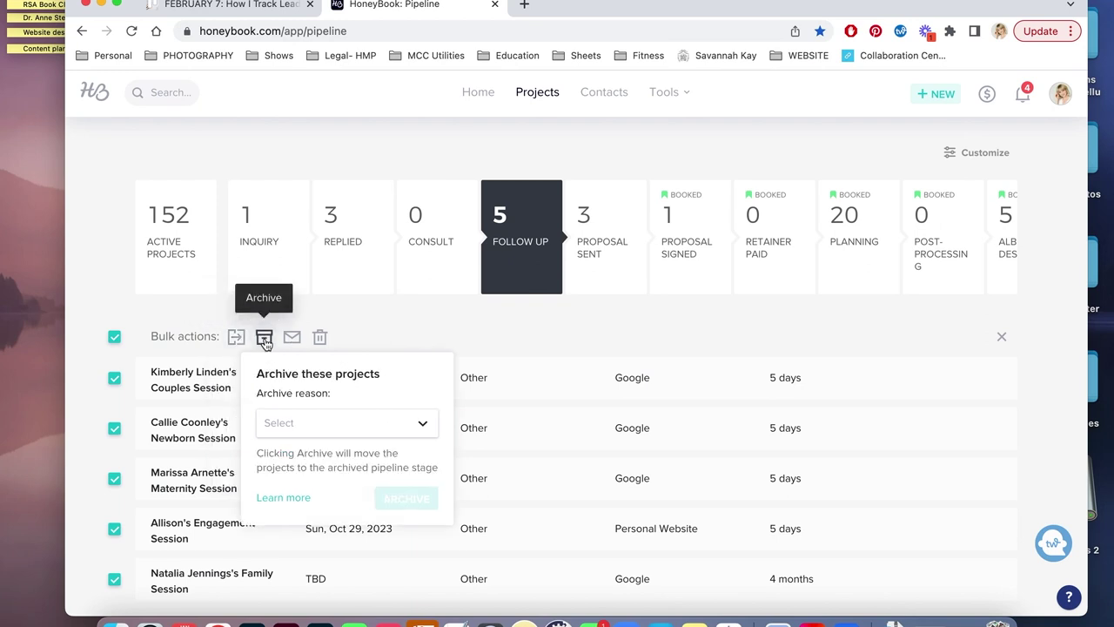
left_click(430, 425)
scroll(380, 531, "down", 2)
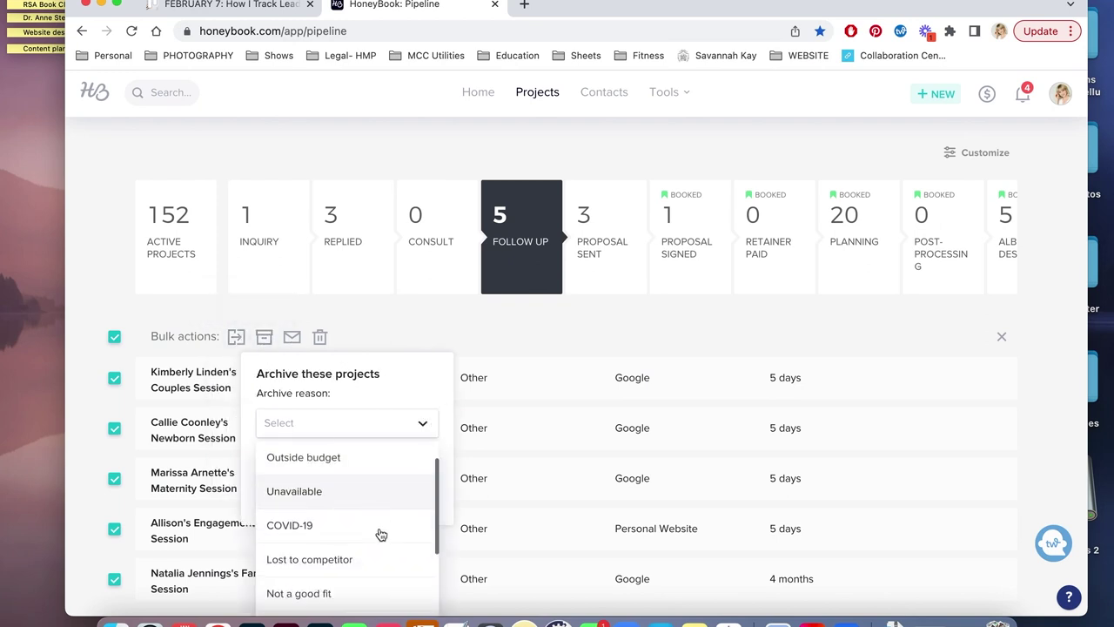
scroll(380, 483, "up", 2)
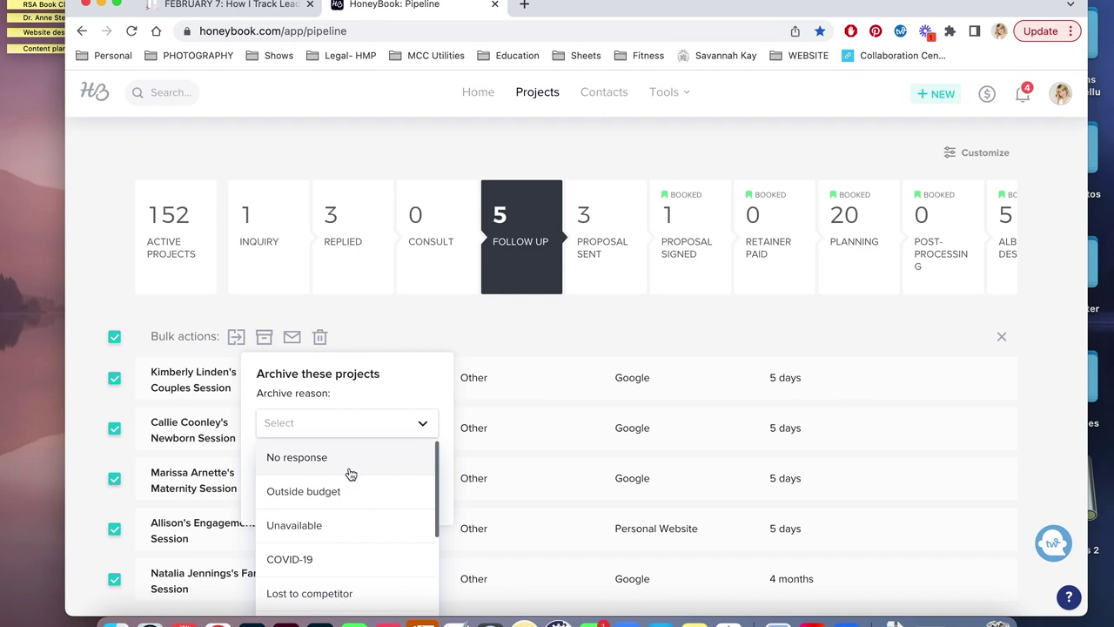
scroll(313, 526, "down", 5)
scroll(316, 528, "up", 2)
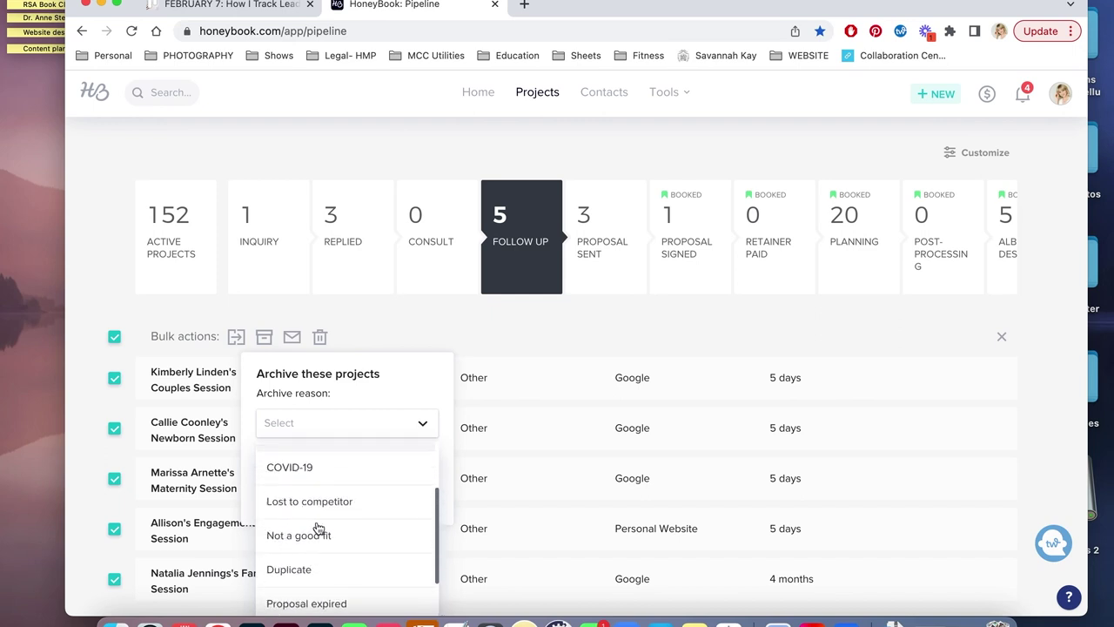
left_click(505, 330)
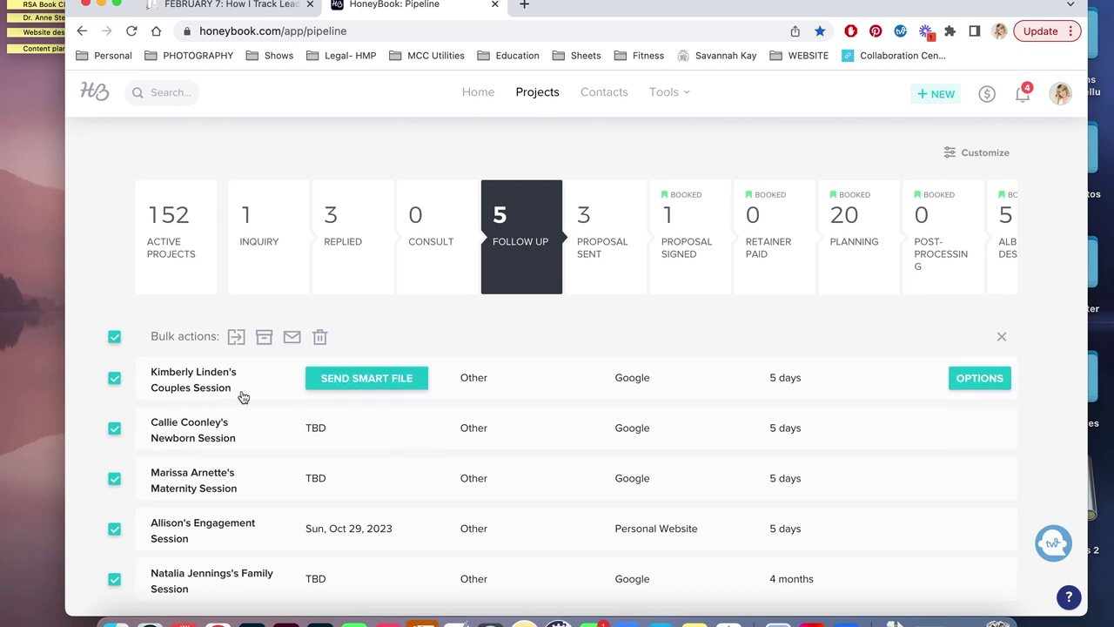
left_click(114, 336)
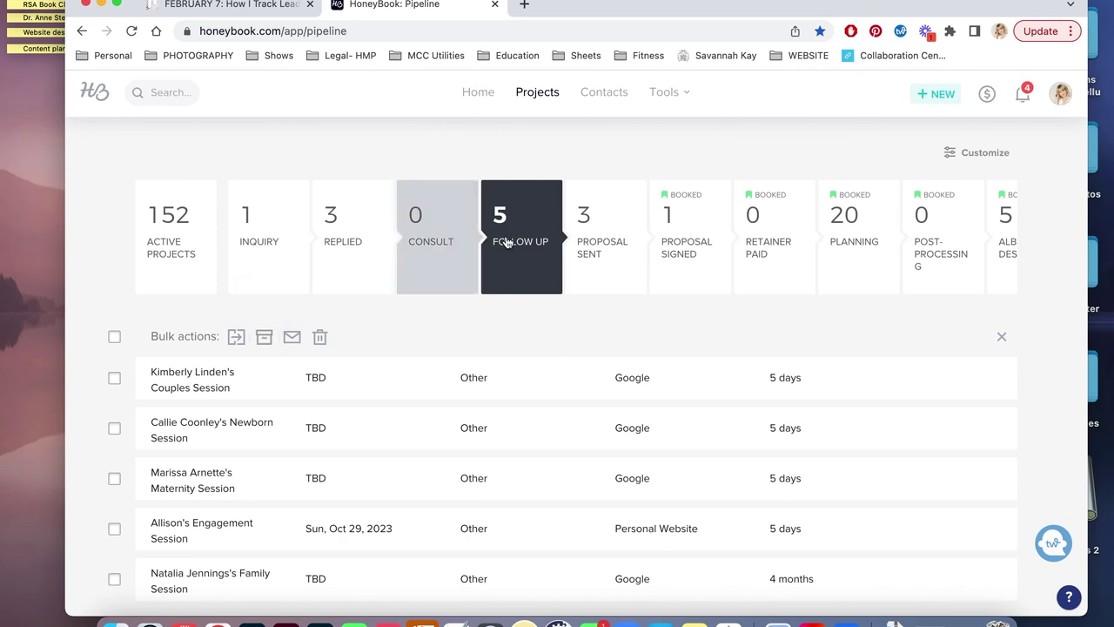
List the projects in the Proposal Sent stage and open the April newborn session project.
left_click(612, 270)
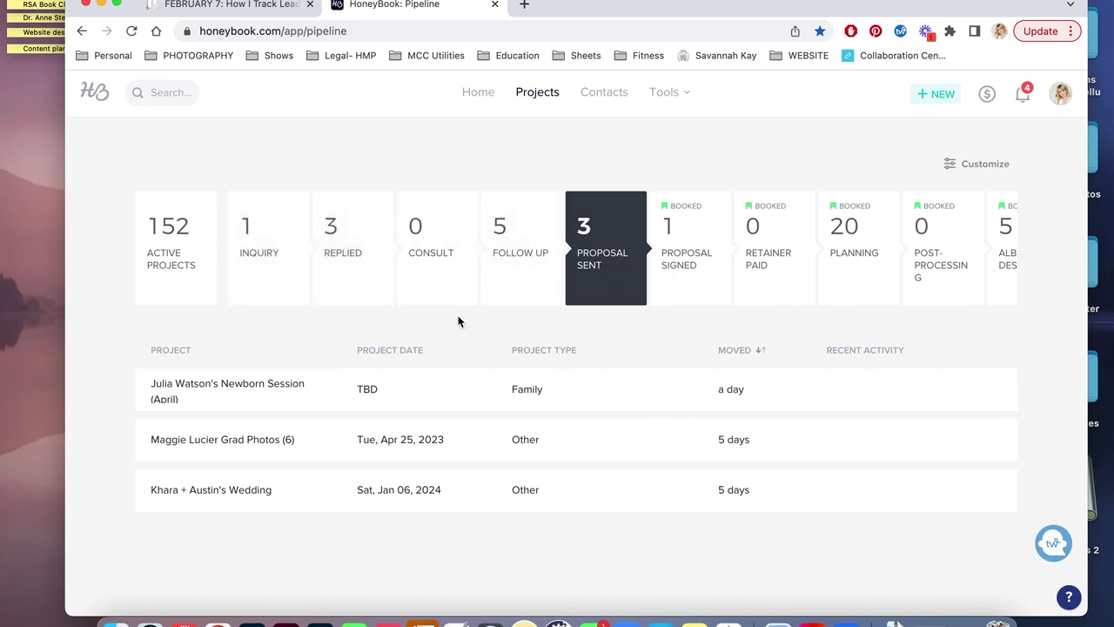
mouse_move(245, 384)
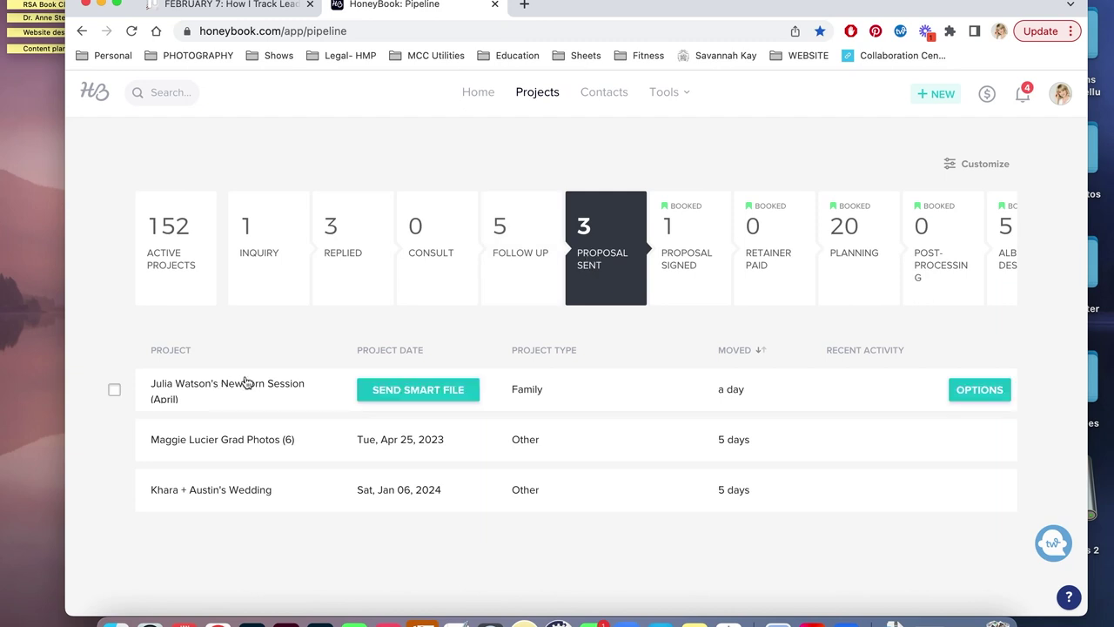
left_click(258, 390)
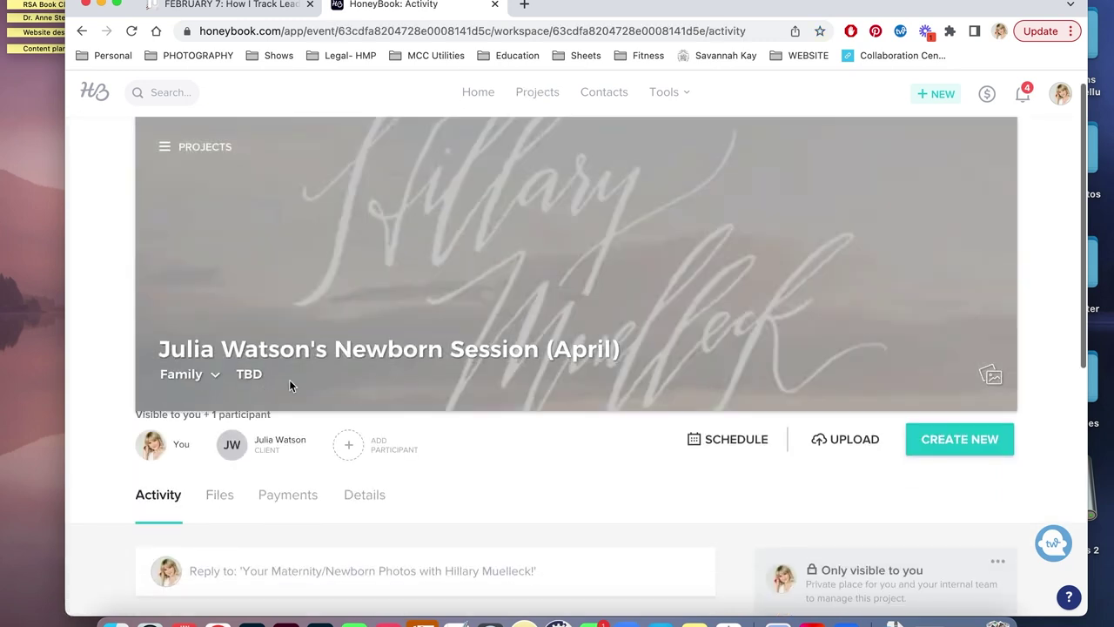
Examine the newborn session's active smart file, its outstanding client actions, recent activity, stage and lead source.
scroll(581, 435, "down", 3)
scroll(581, 435, "down", 1)
scroll(582, 435, "up", 2)
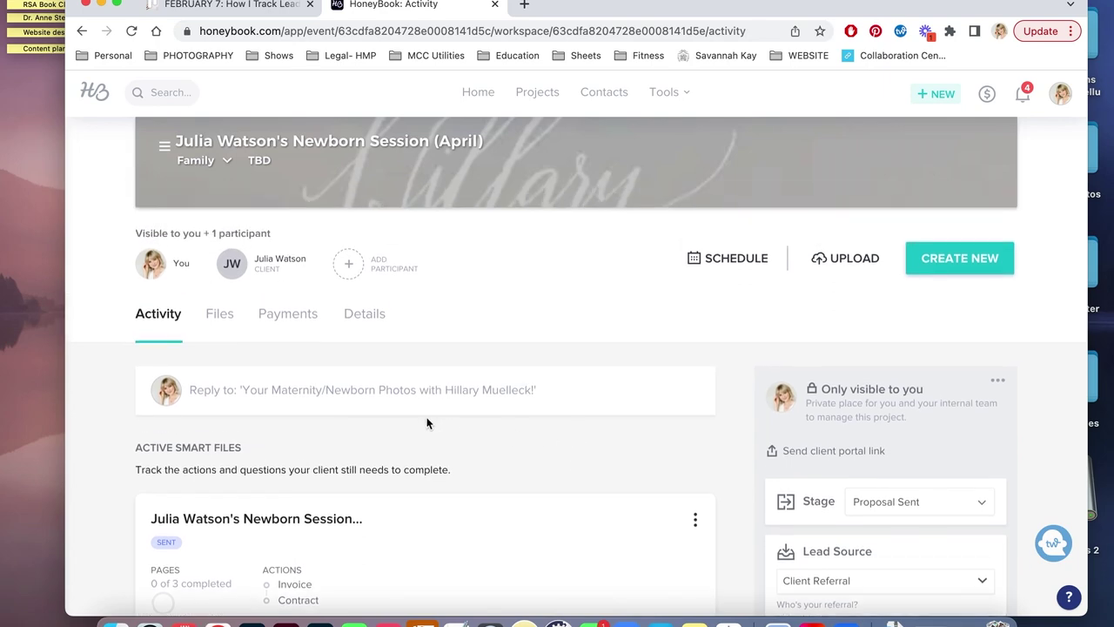
scroll(427, 423, "down", 5)
scroll(427, 423, "up", 3)
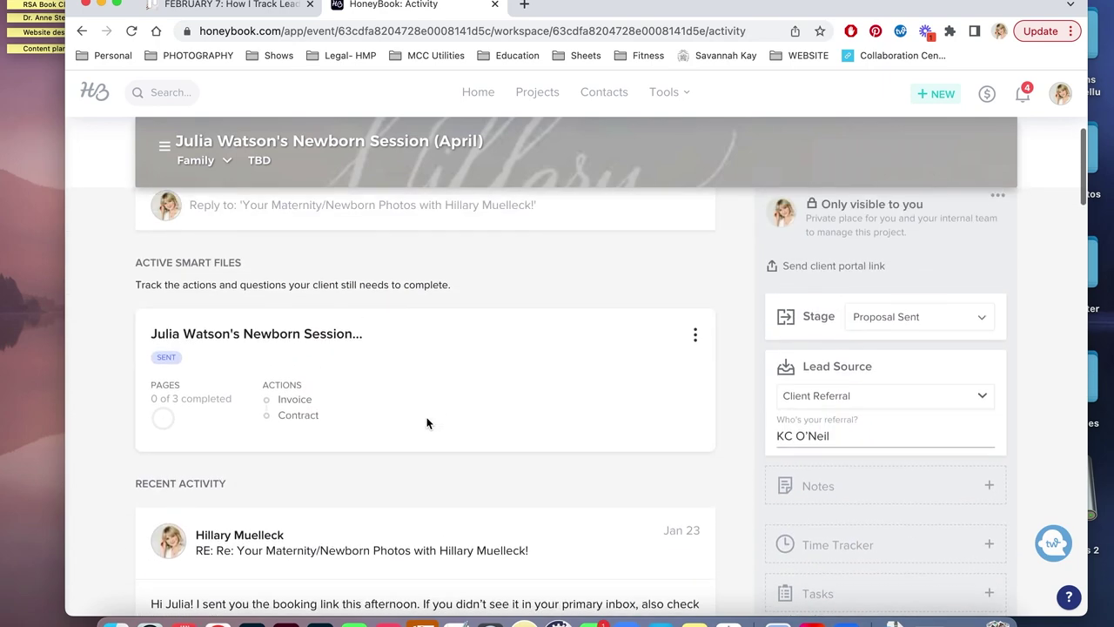
scroll(427, 423, "up", 2)
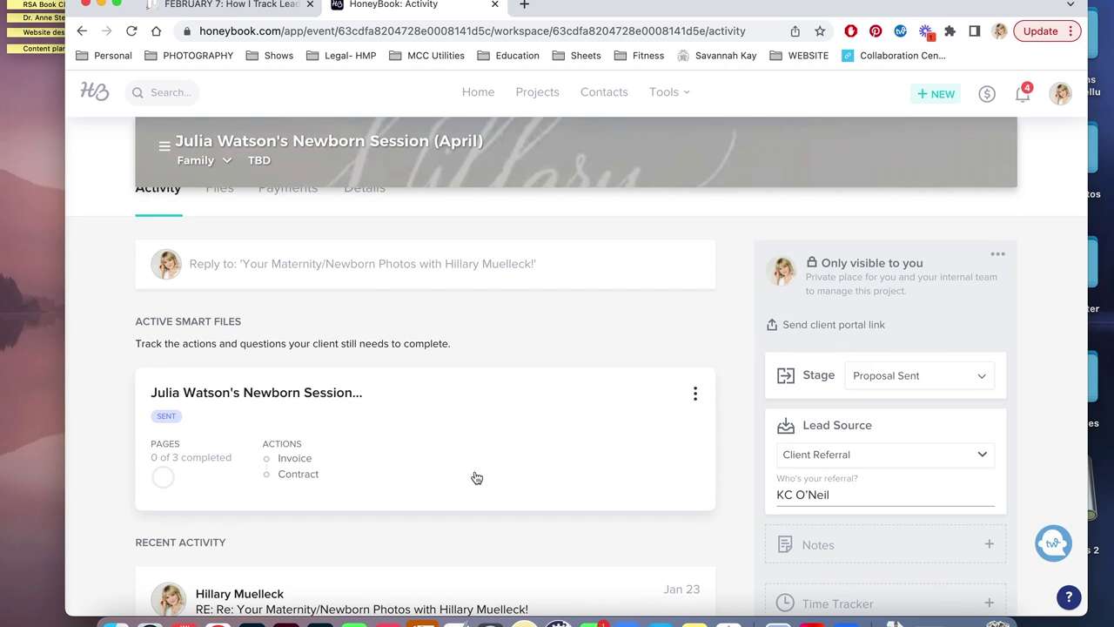
scroll(543, 461, "up", 2)
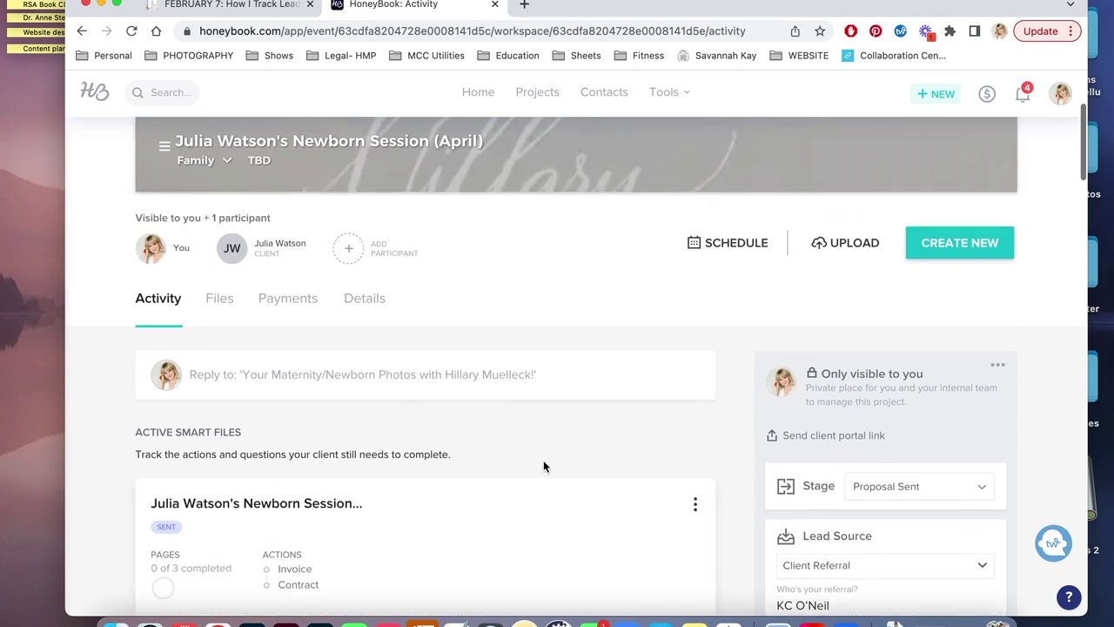
Review the pipeline stage and lead source set for the April newborn session project.
left_click(960, 245)
scroll(665, 451, "down", 2)
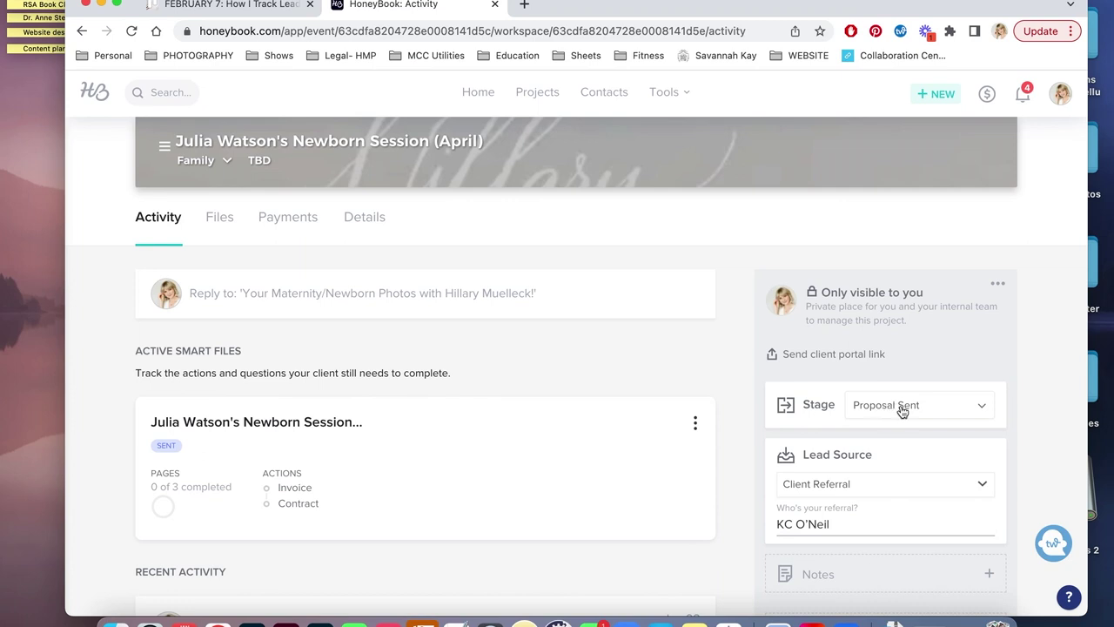
scroll(901, 409, "up", 5)
Return to the project pipeline and list the projects in the Proposal Signed and Retainer Paid stages.
left_click(542, 96)
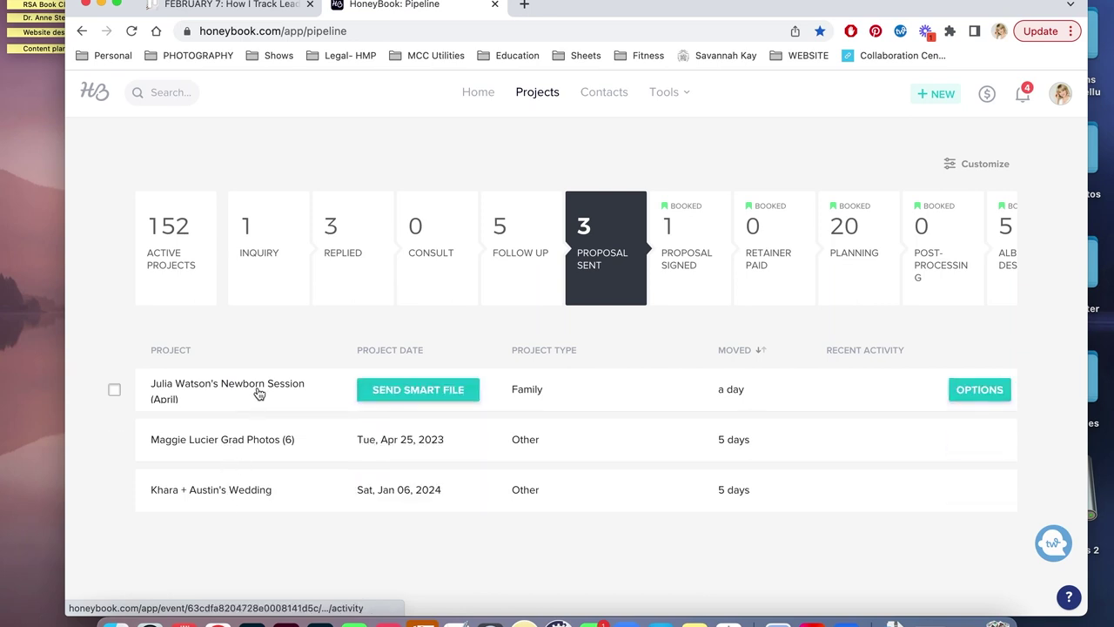
left_click(701, 248)
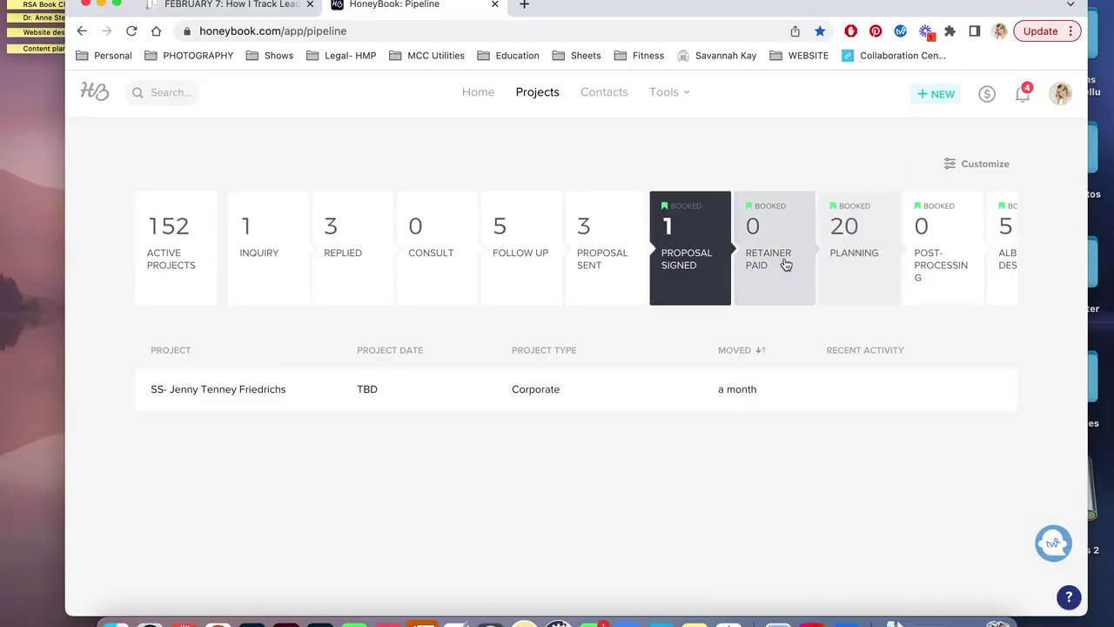
left_click(786, 265)
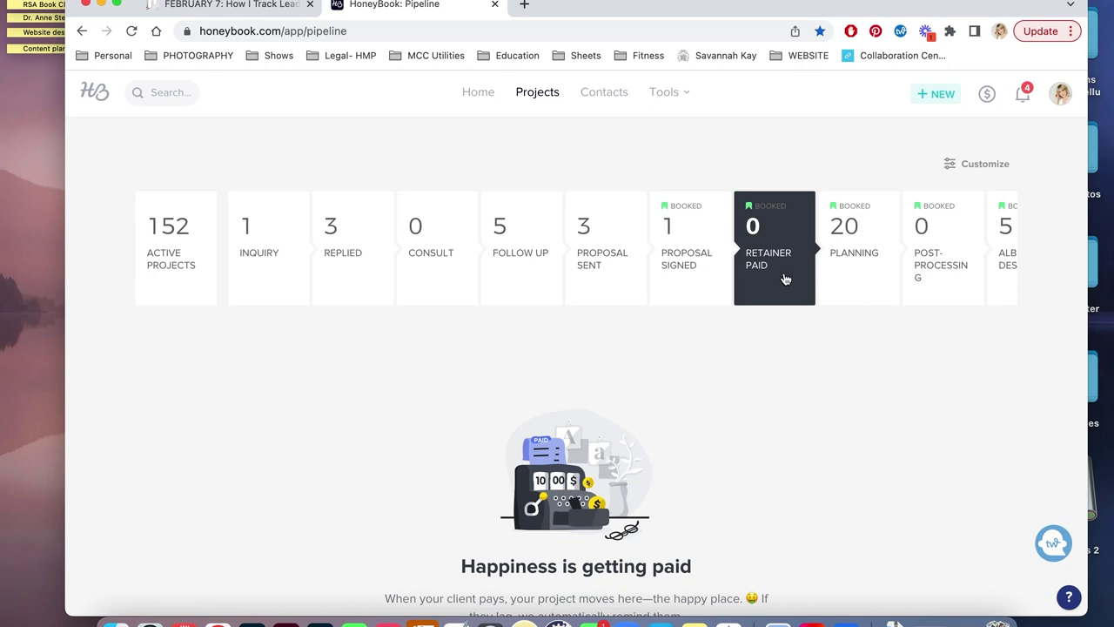
List the projects in the Planning stage and look through their dates, types and recent activity.
scroll(786, 278, "right", 5)
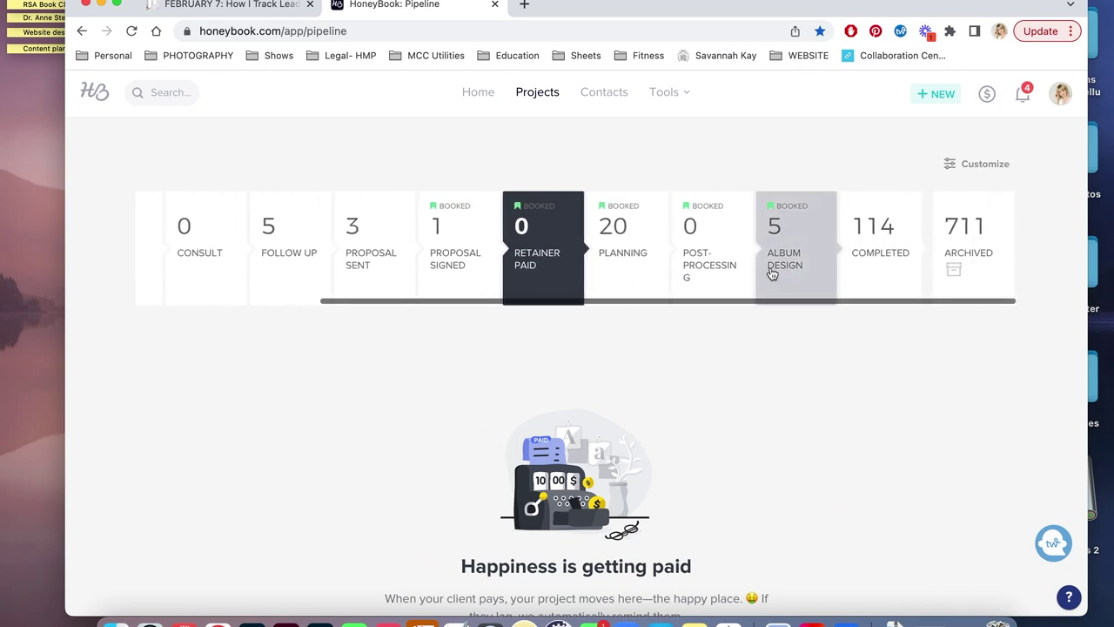
left_click(632, 258)
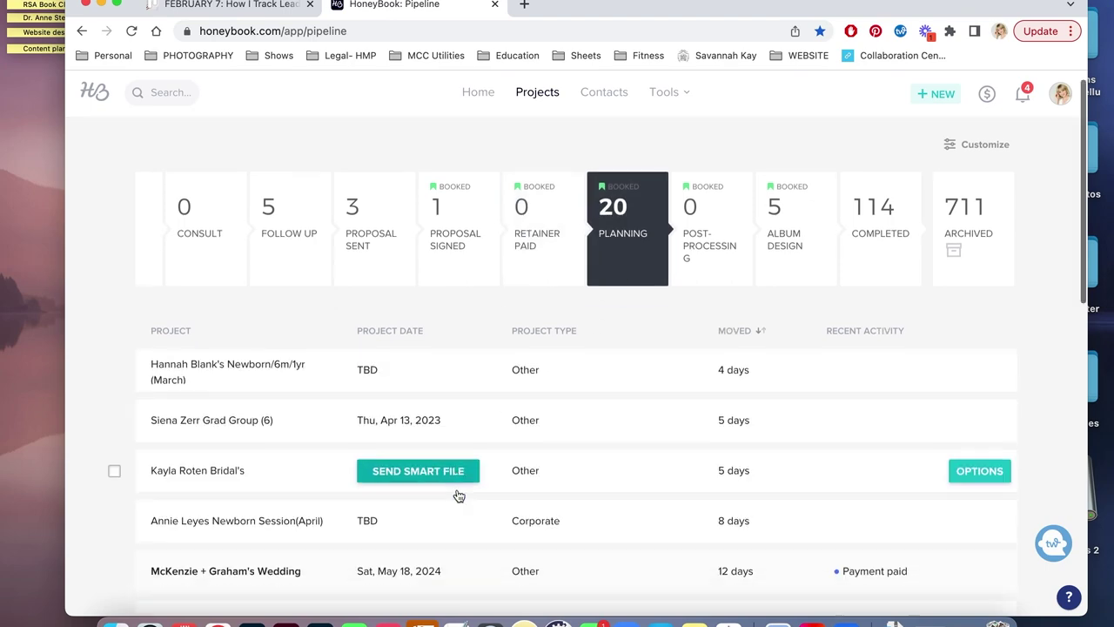
scroll(456, 493, "down", 2)
scroll(458, 496, "down", 5)
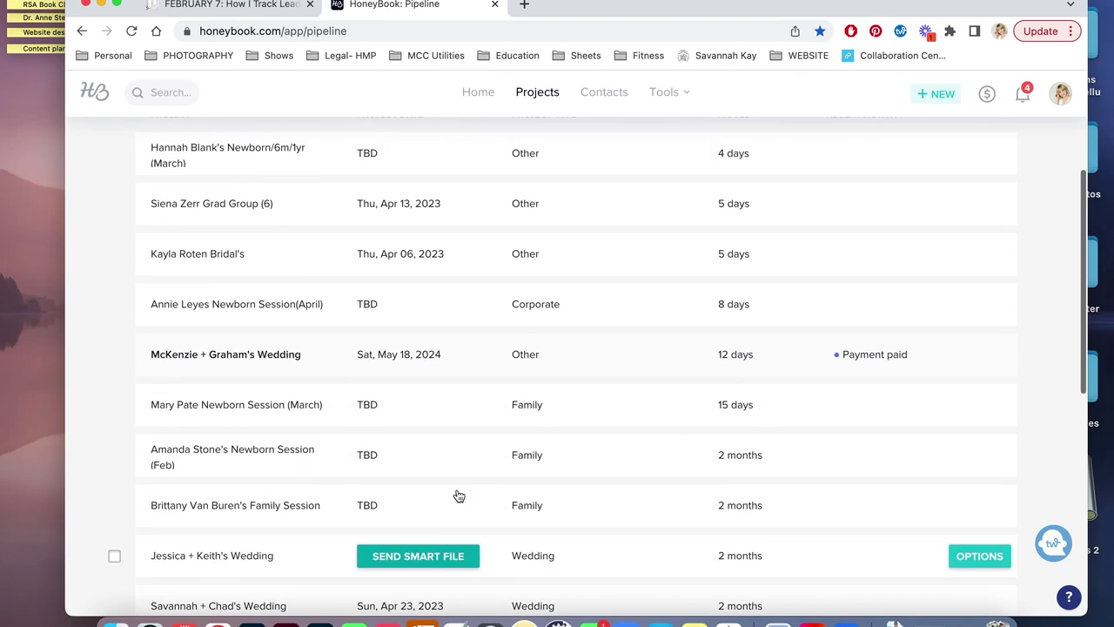
scroll(341, 391, "up", 3)
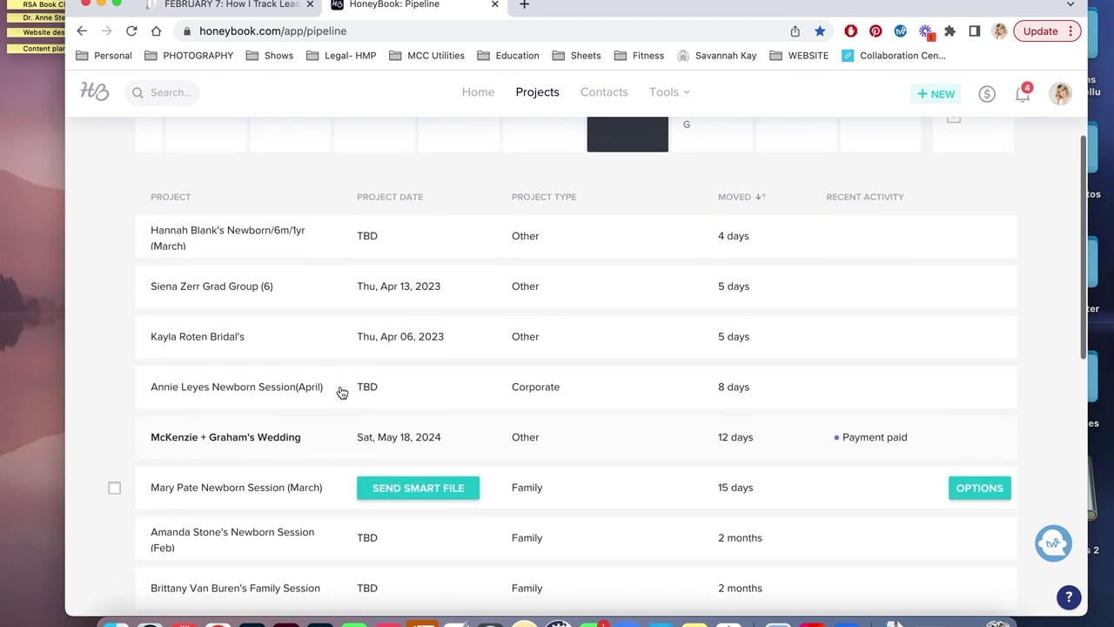
scroll(513, 370, "up", 3)
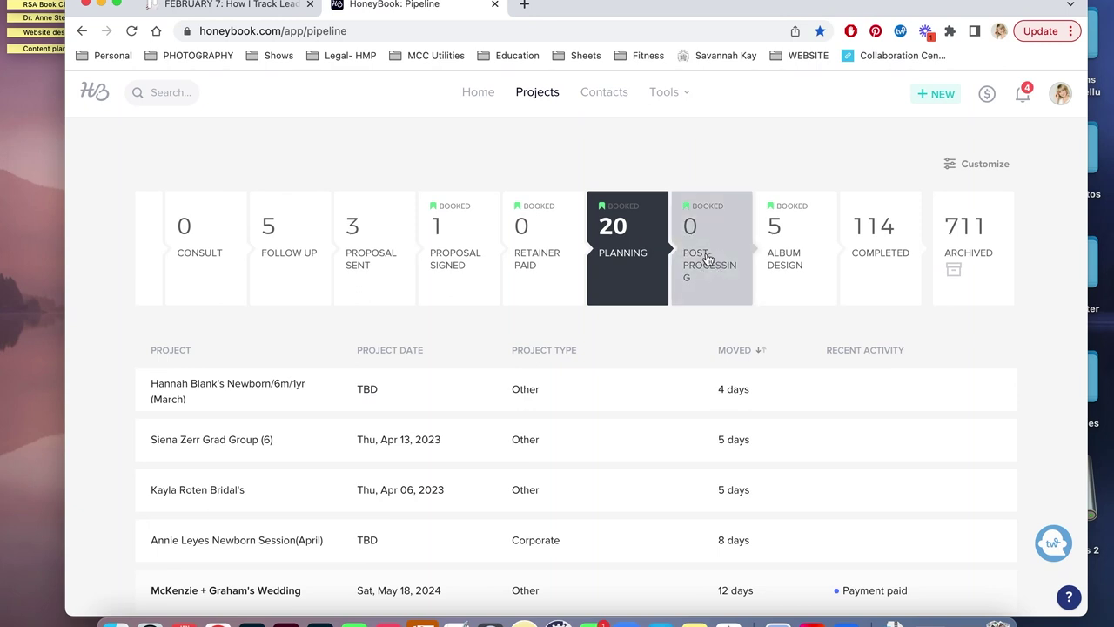
Open the March Newborn/6m/1yr project and examine its active smart file and recent activity.
mouse_move(255, 396)
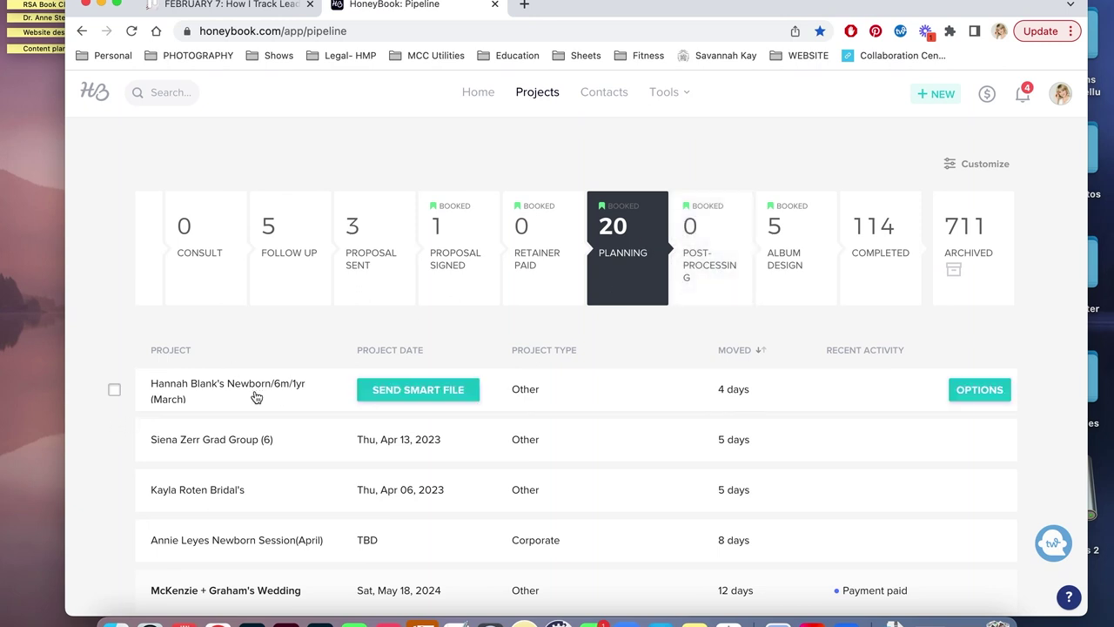
left_click(266, 390)
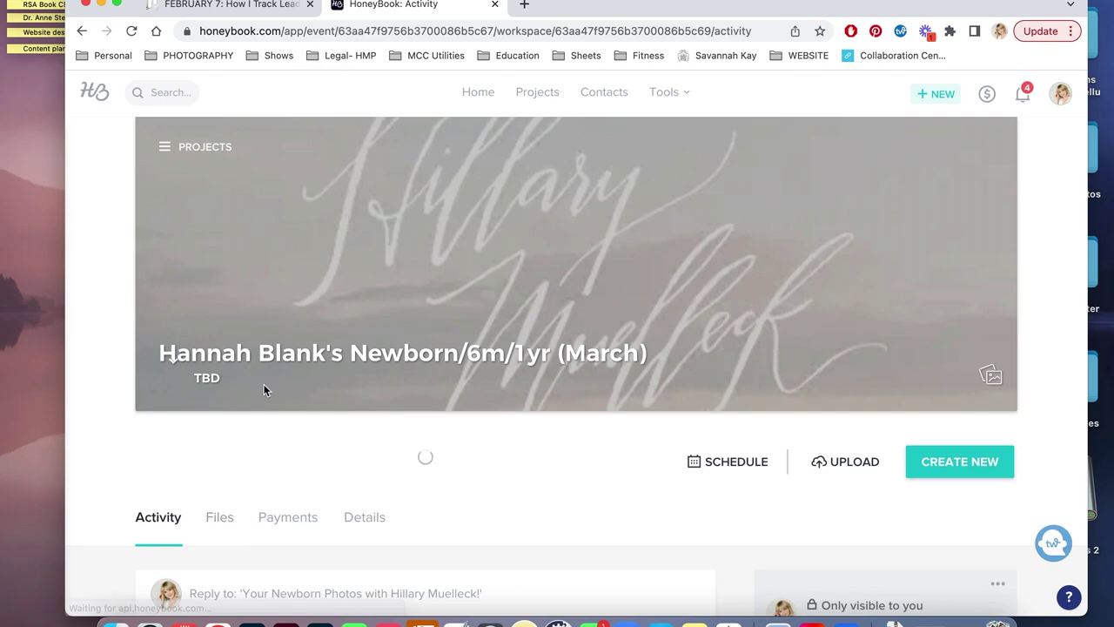
scroll(313, 374, "down", 3)
scroll(519, 317, "down", 3)
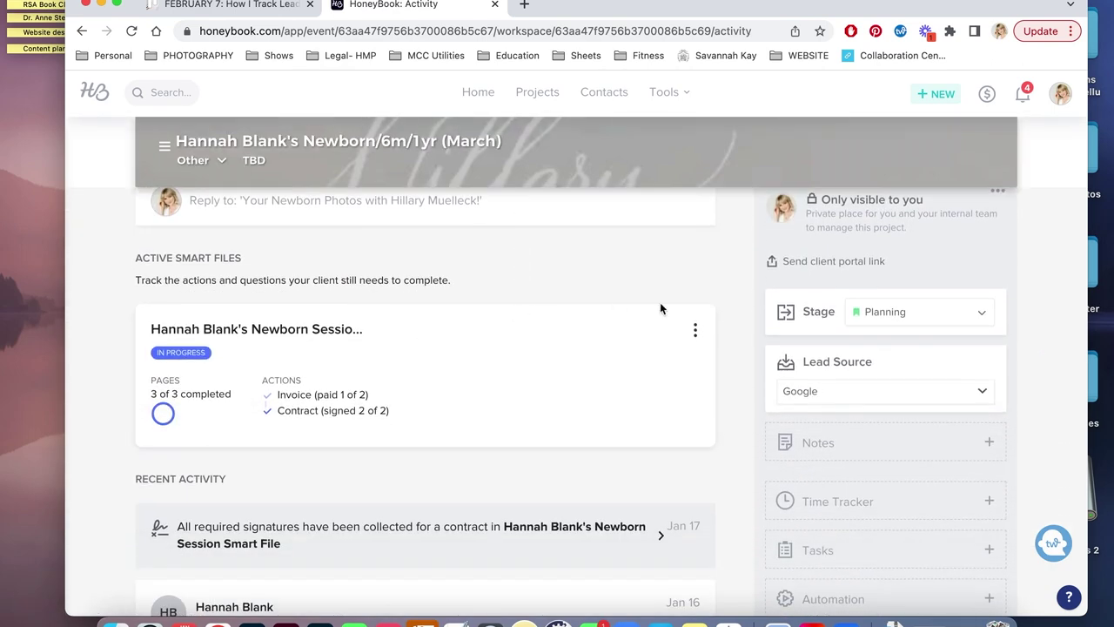
Show the stage options for the March Newborn/6m/1yr project and review those following Planning, such as post-processing.
scroll(660, 302, "up", 1)
left_click(982, 379)
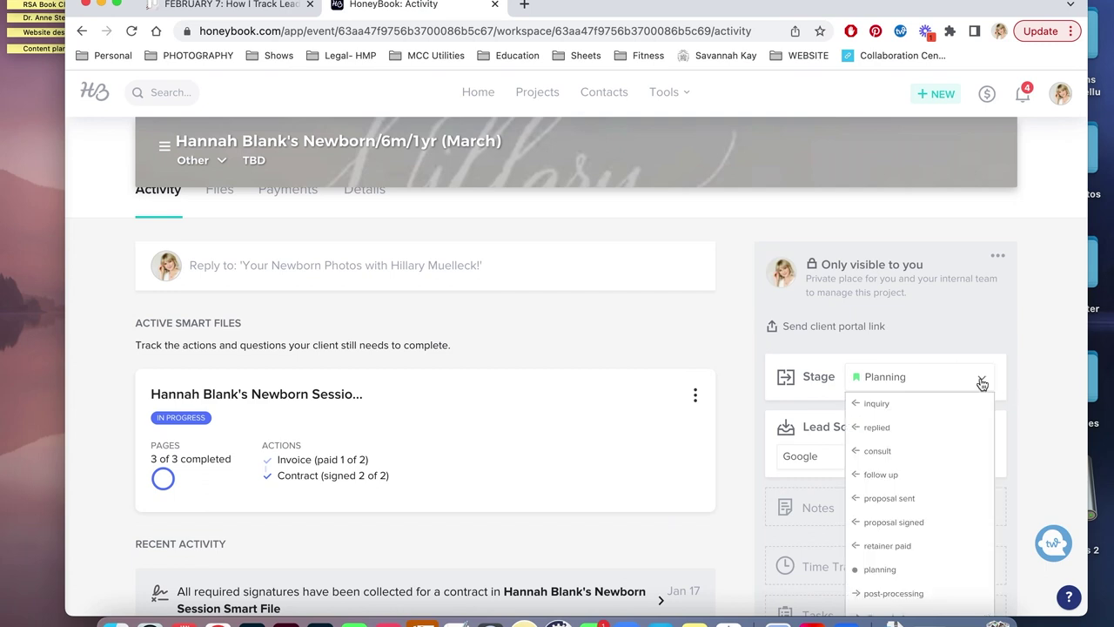
scroll(951, 541, "down", 1)
scroll(951, 541, "down", 1)
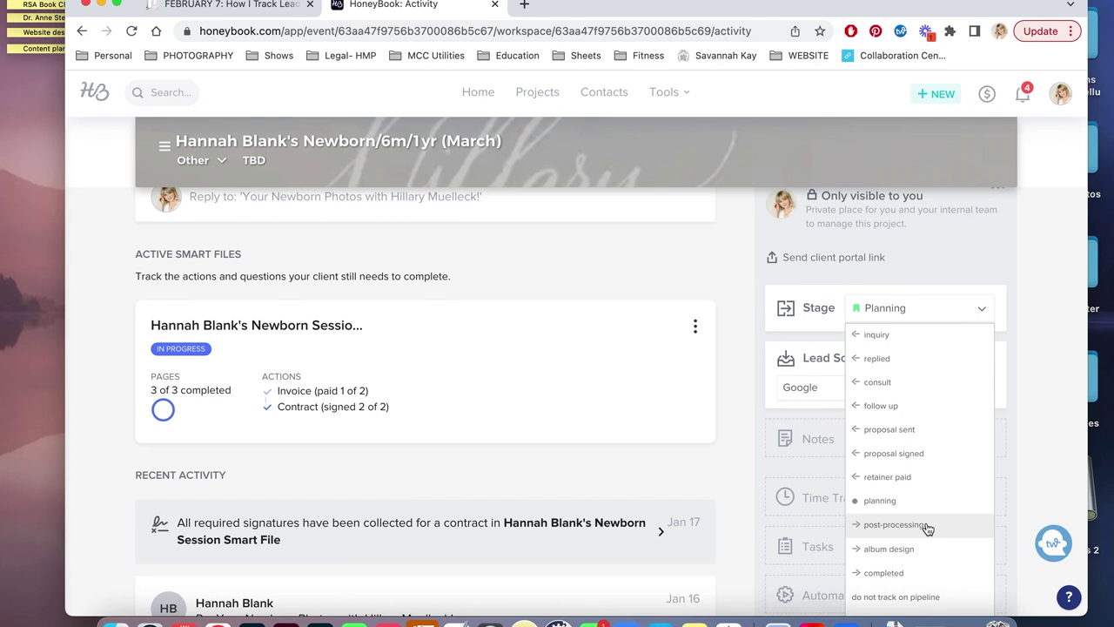
Return to the project pipeline without changing the stage and list the projects in Album Design.
left_click(536, 94)
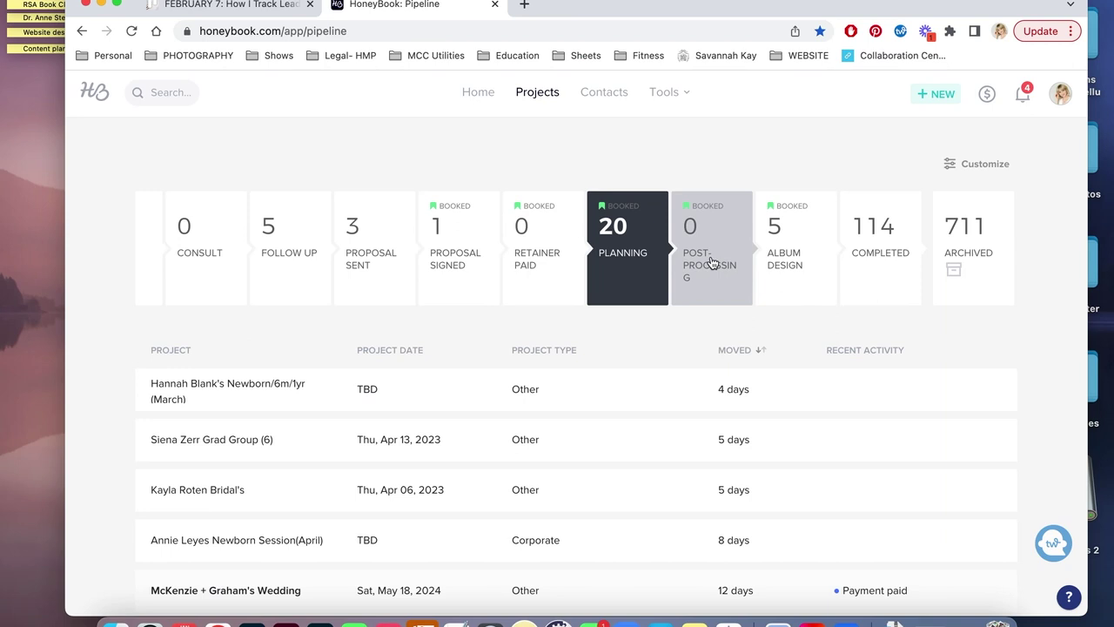
left_click(800, 259)
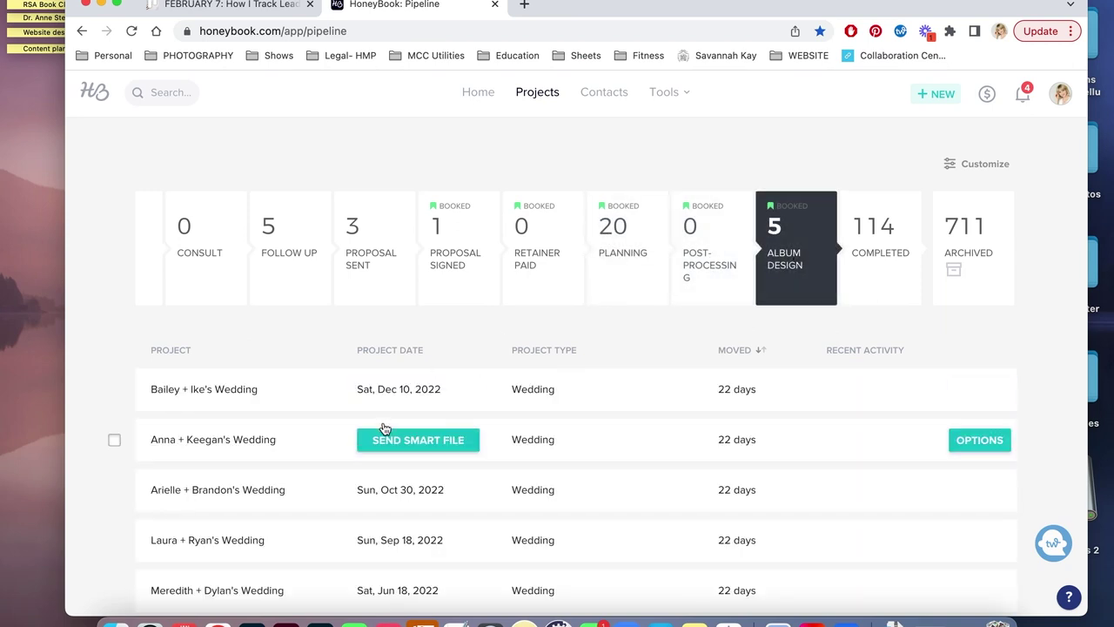
scroll(385, 428, "down", 1)
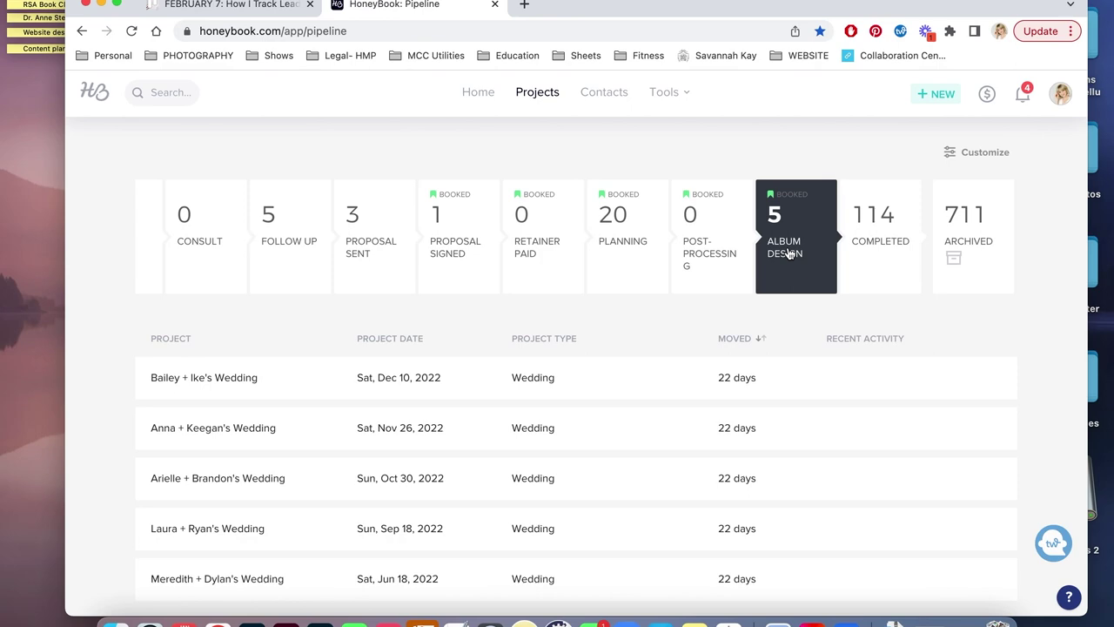
List the projects in the Completed stage and look through them.
left_click(878, 236)
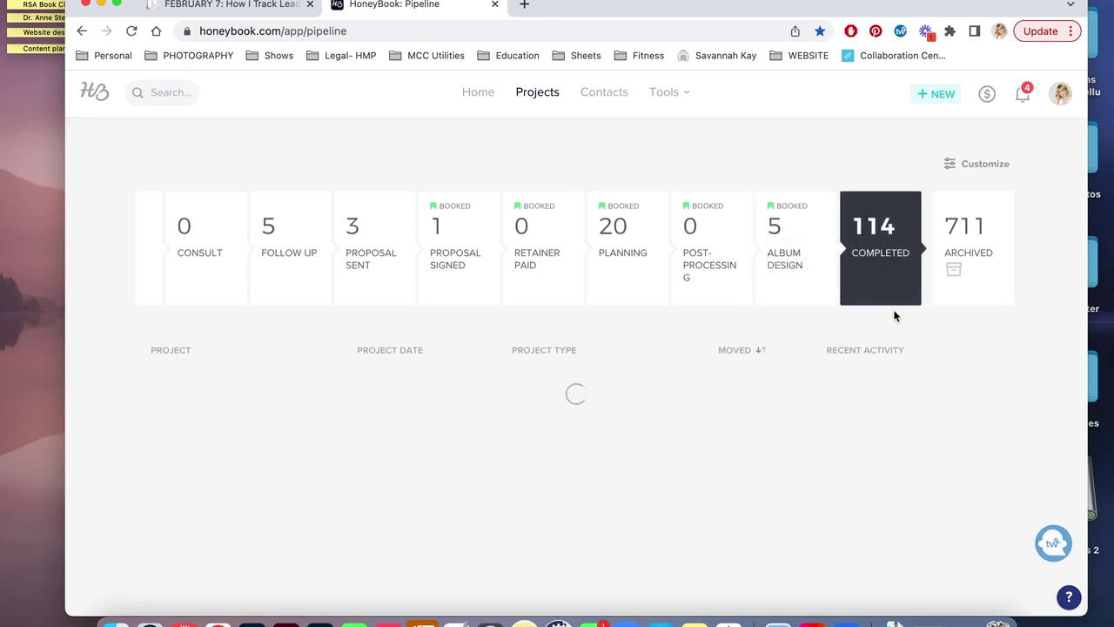
scroll(946, 397, "down", 1)
scroll(946, 399, "down", 2)
scroll(946, 399, "up", 4)
List the projects in the Inquiry stage and look over the pipeline stages through Archived.
scroll(455, 274, "left", 3)
left_click(266, 254)
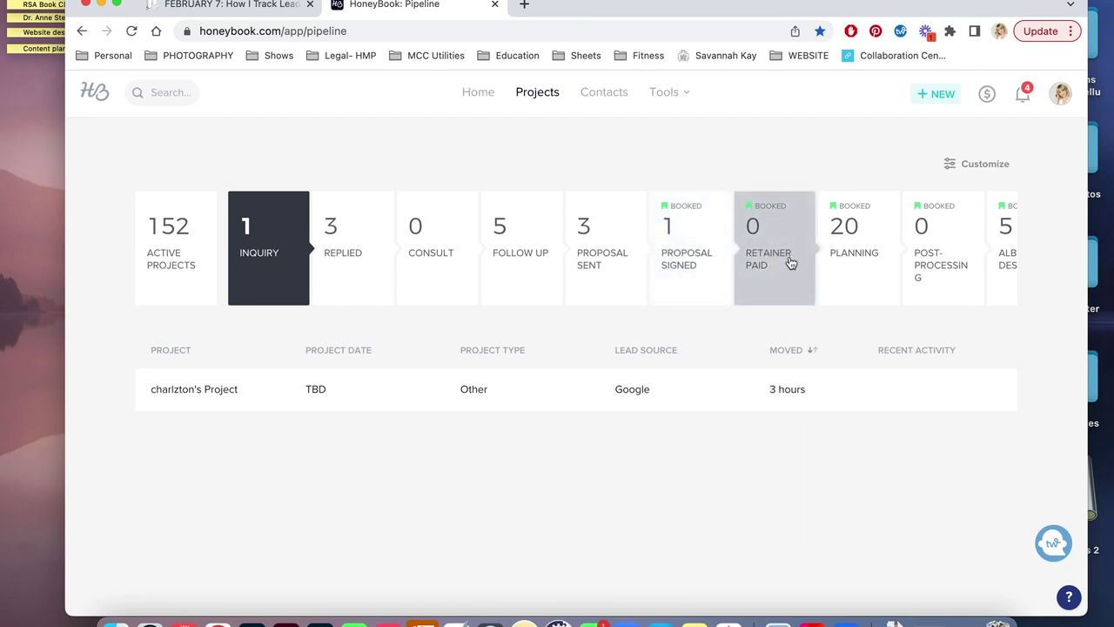
scroll(784, 272, "right", 5)
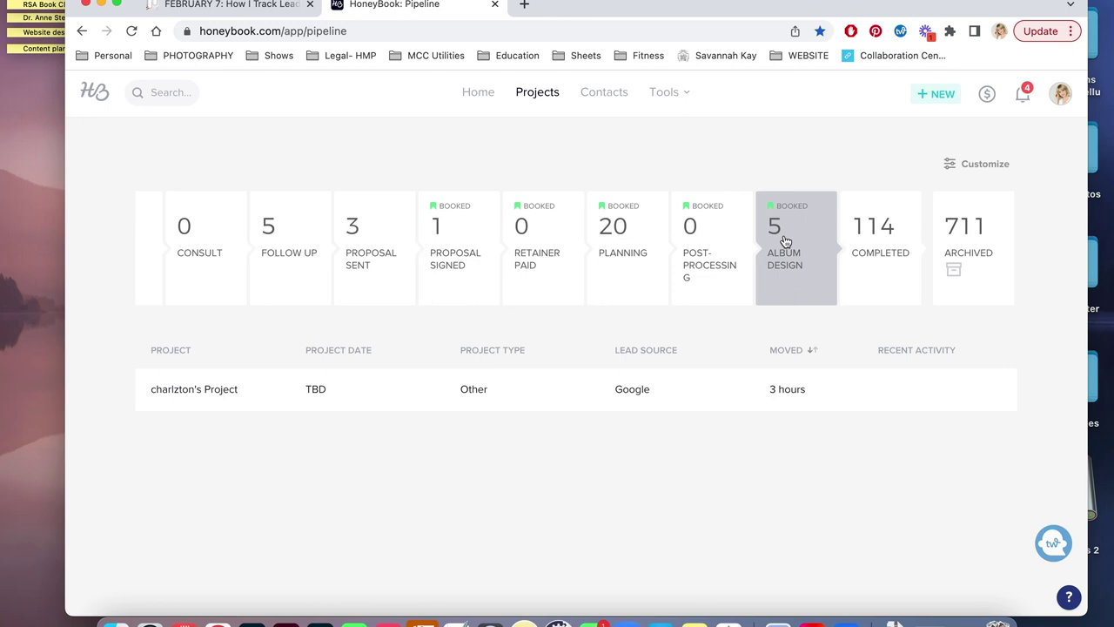
scroll(785, 241, "left", 5)
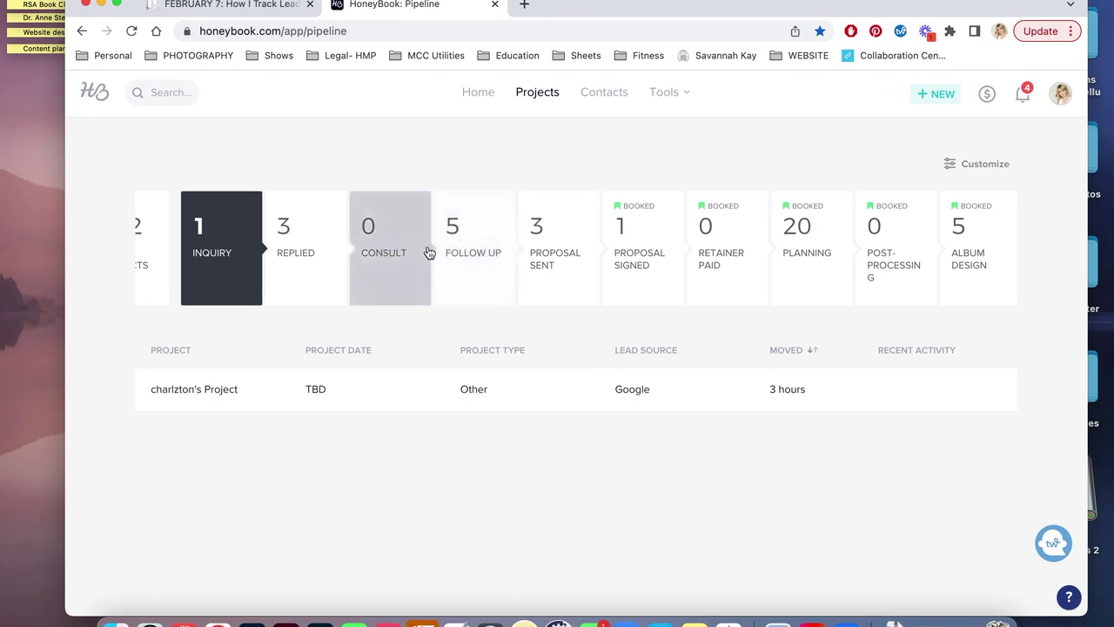
Review the pipeline stages from Inquiry onward and list the projects in the Completed stage.
scroll(457, 263, "right", 1)
scroll(457, 263, "right", 5)
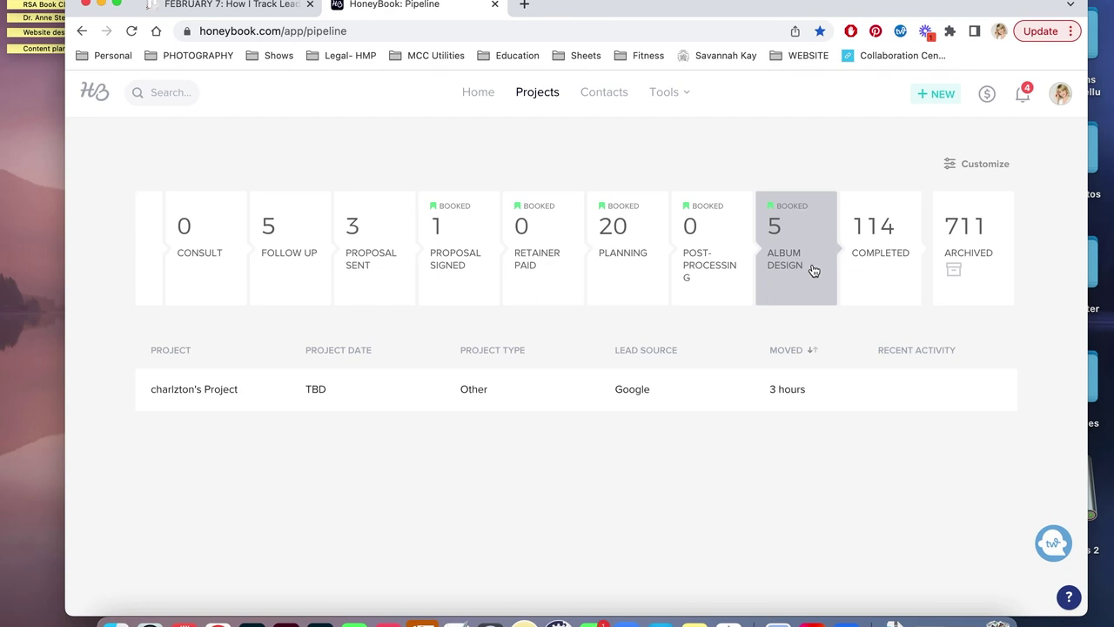
left_click(887, 260)
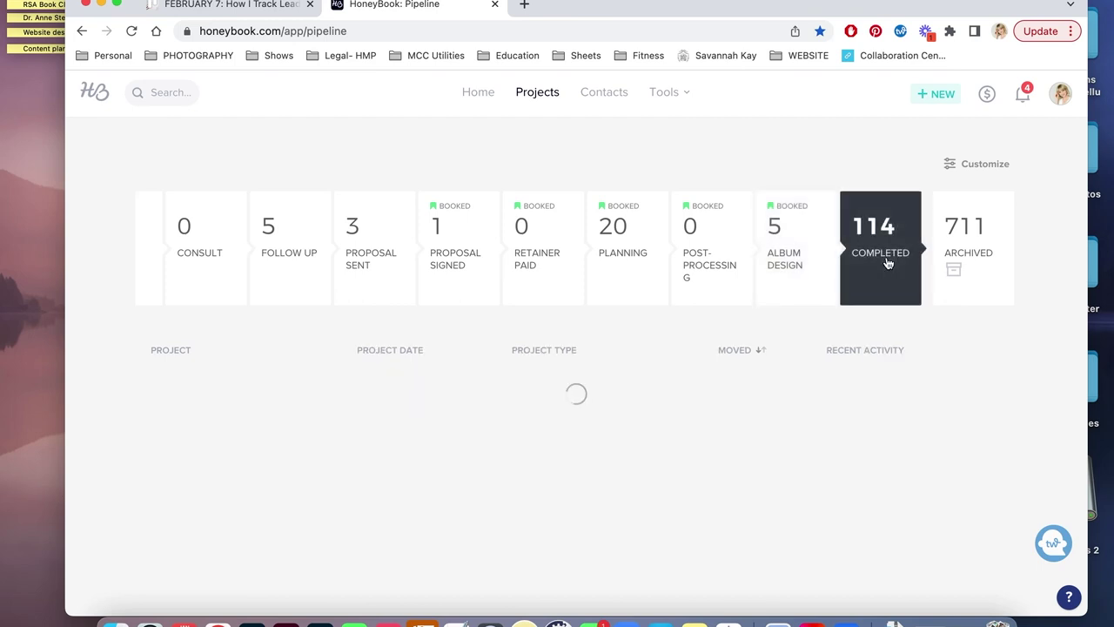